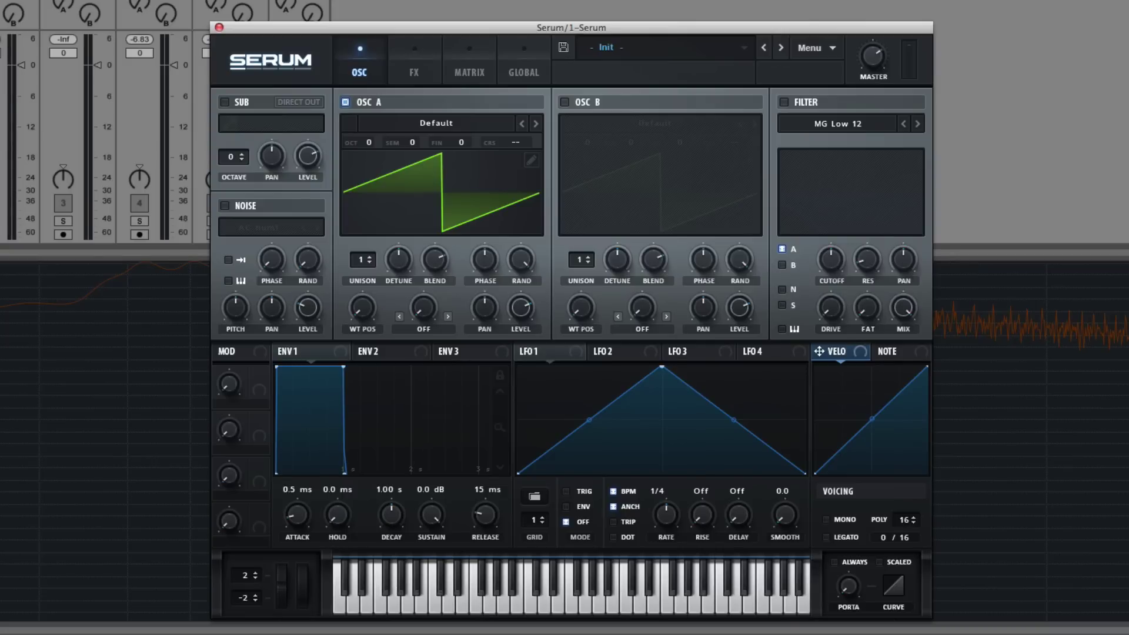
# Open Oscillator A's wavetable editor briefly and close it again
pyautogui.moveTo(697, 144)
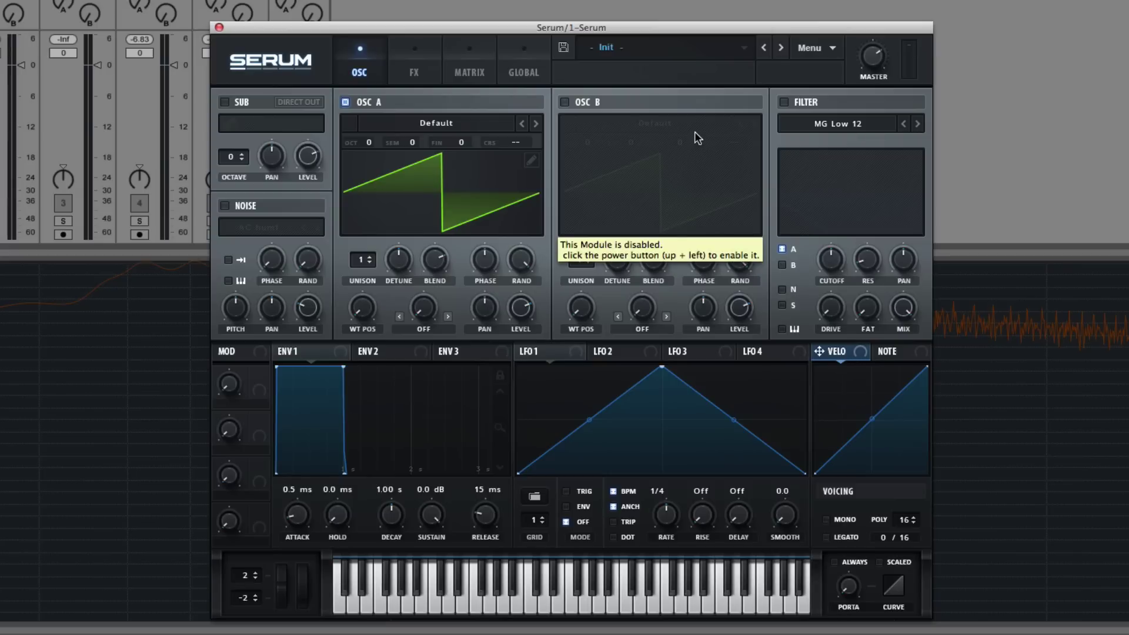
pyautogui.click(531, 160)
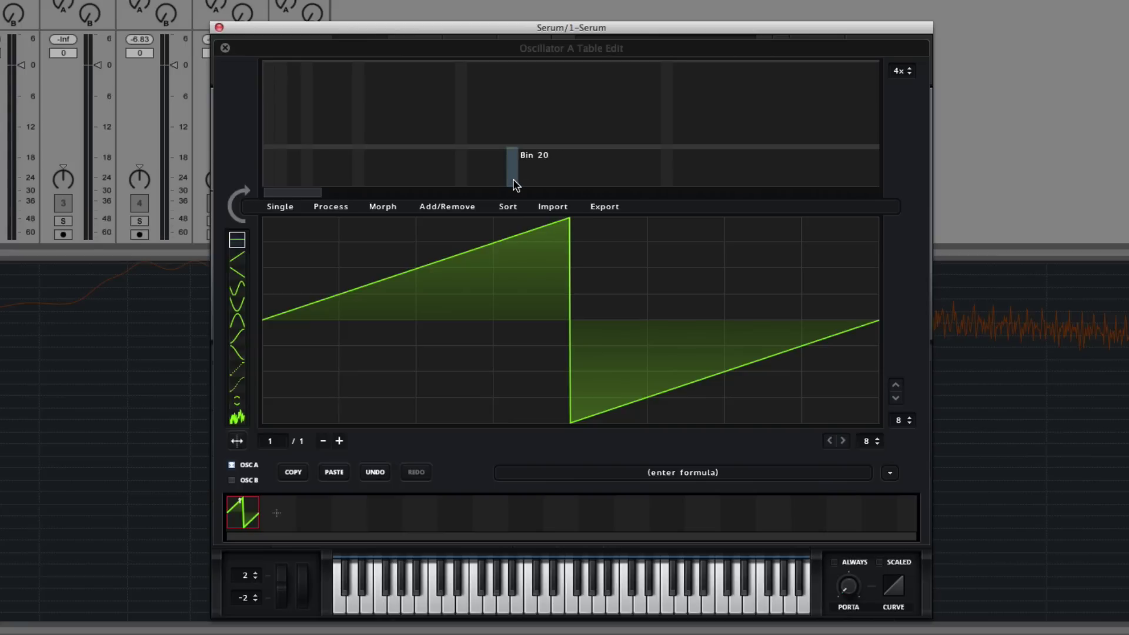
pyautogui.click(225, 48)
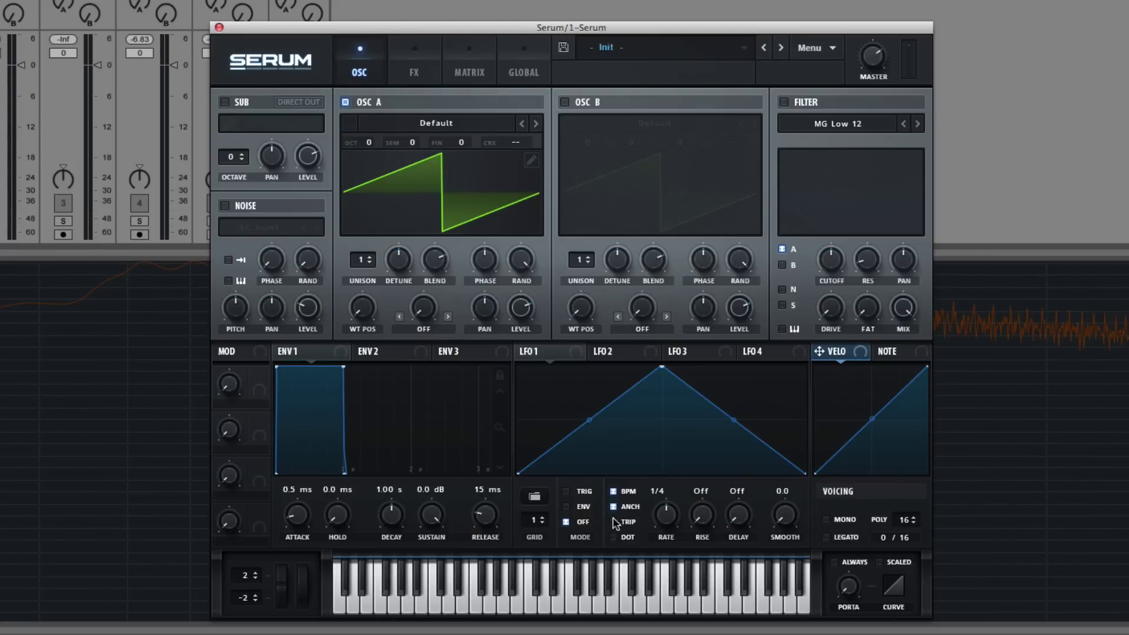
# Set LFO 1's grid to 8 and paint a stepped pattern of varying heights
pyautogui.click(542, 518)
pyautogui.moveTo(533, 435)
pyautogui.mouseDown()
pyautogui.moveTo(537, 356)
pyautogui.moveTo(614, 457)
pyautogui.moveTo(641, 420)
pyautogui.moveTo(685, 403)
pyautogui.moveTo(693, 382)
pyautogui.moveTo(714, 440)
pyautogui.moveTo(733, 441)
pyautogui.moveTo(758, 408)
pyautogui.moveTo(761, 367)
pyautogui.moveTo(803, 447)
pyautogui.moveTo(794, 484)
pyautogui.mouseUp()
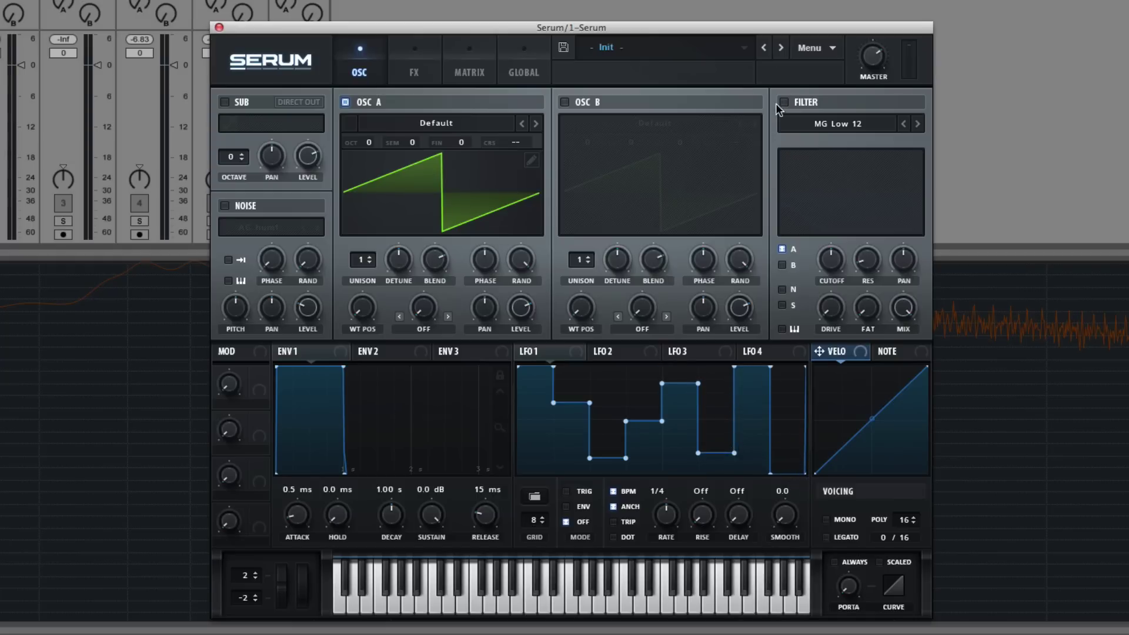
# Enable the filter and route LFO 1 to the filter cutoff, verifying it in the matrix
pyautogui.click(784, 103)
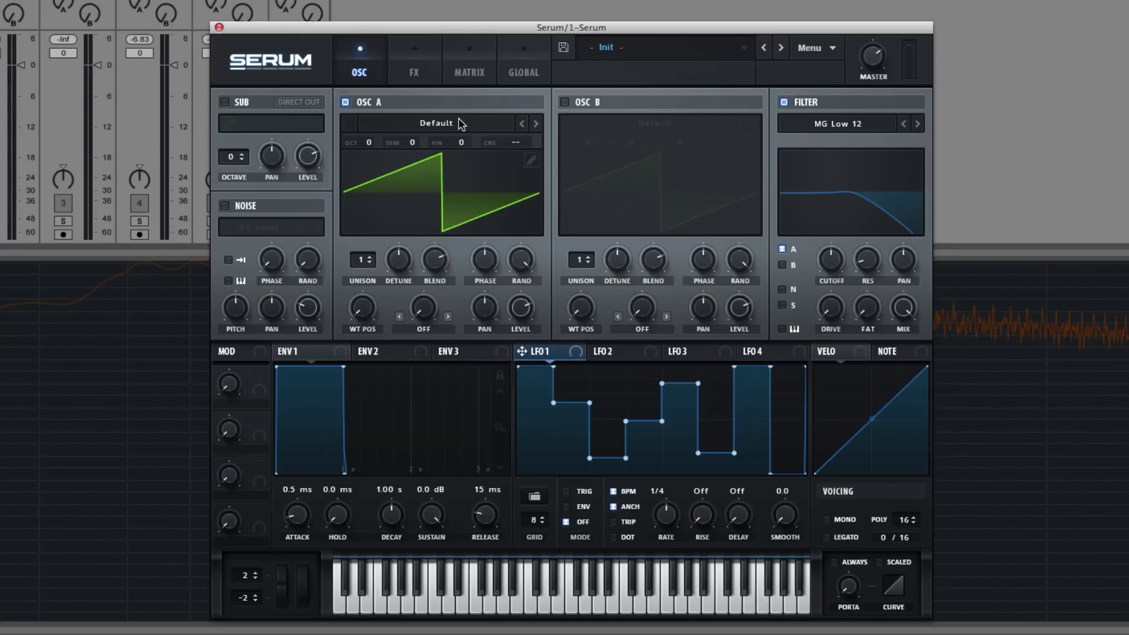
pyautogui.moveTo(520, 353); pyautogui.dragTo(836, 262)
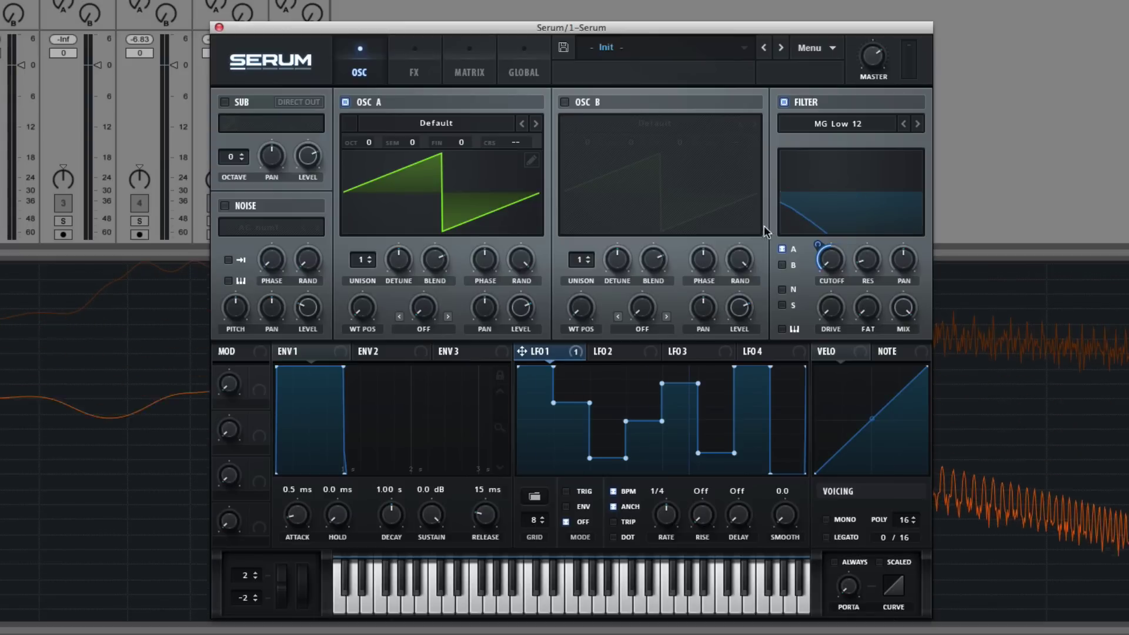
pyautogui.click(470, 73)
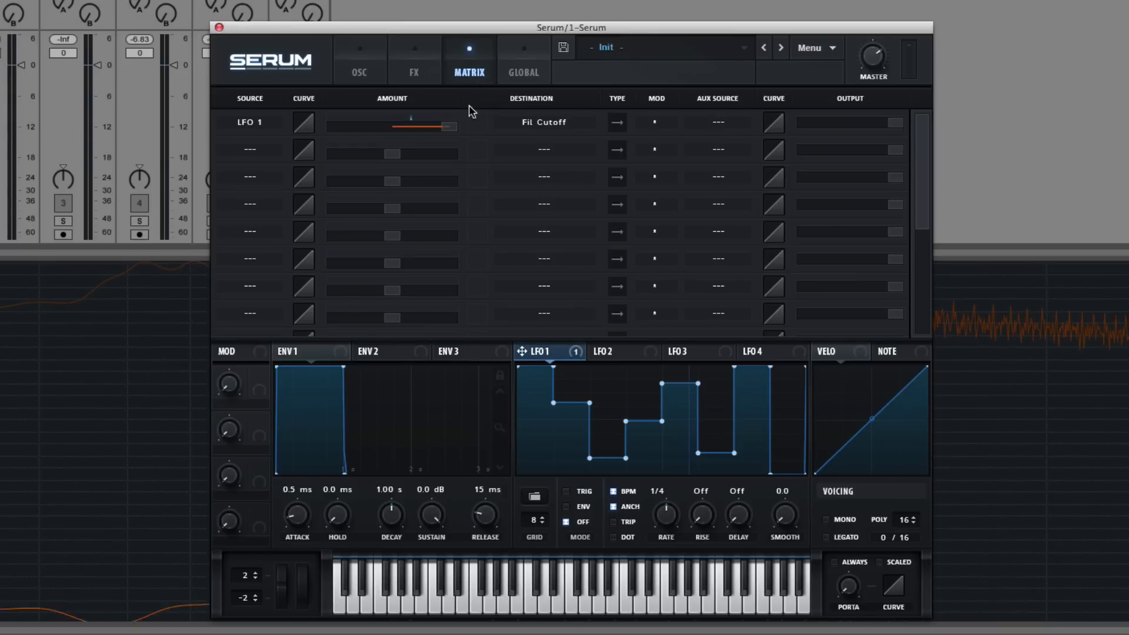
pyautogui.click(359, 71)
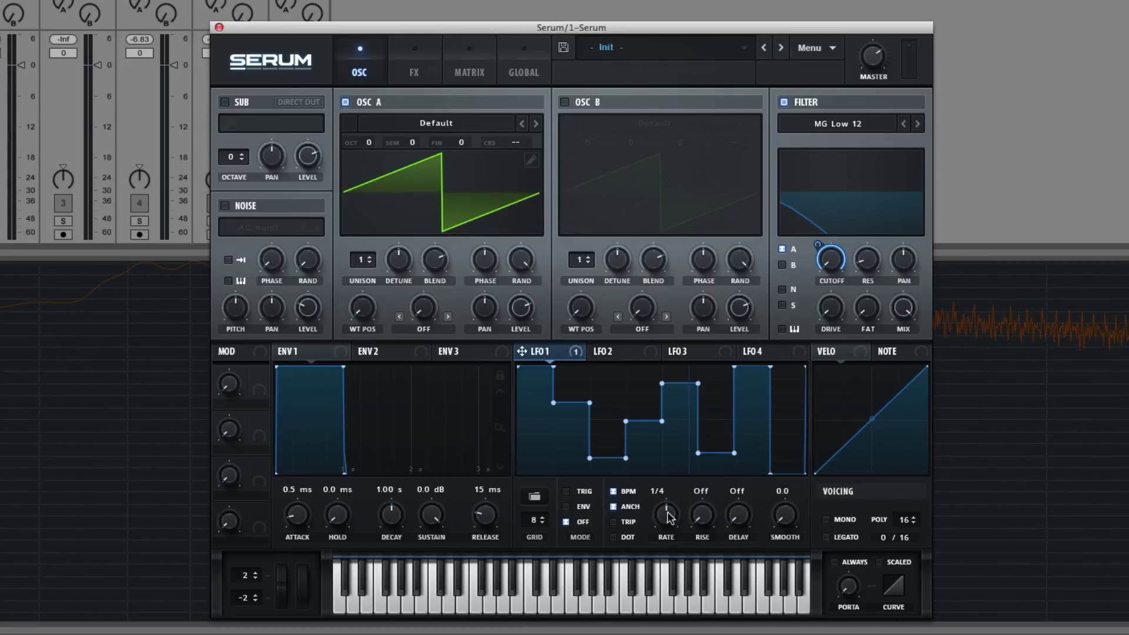
# Slow LFO 1 to one cycle per bar, enable ENV mode, and set a mid-shape start point
pyautogui.moveTo(671, 516); pyautogui.dragTo(676, 541)
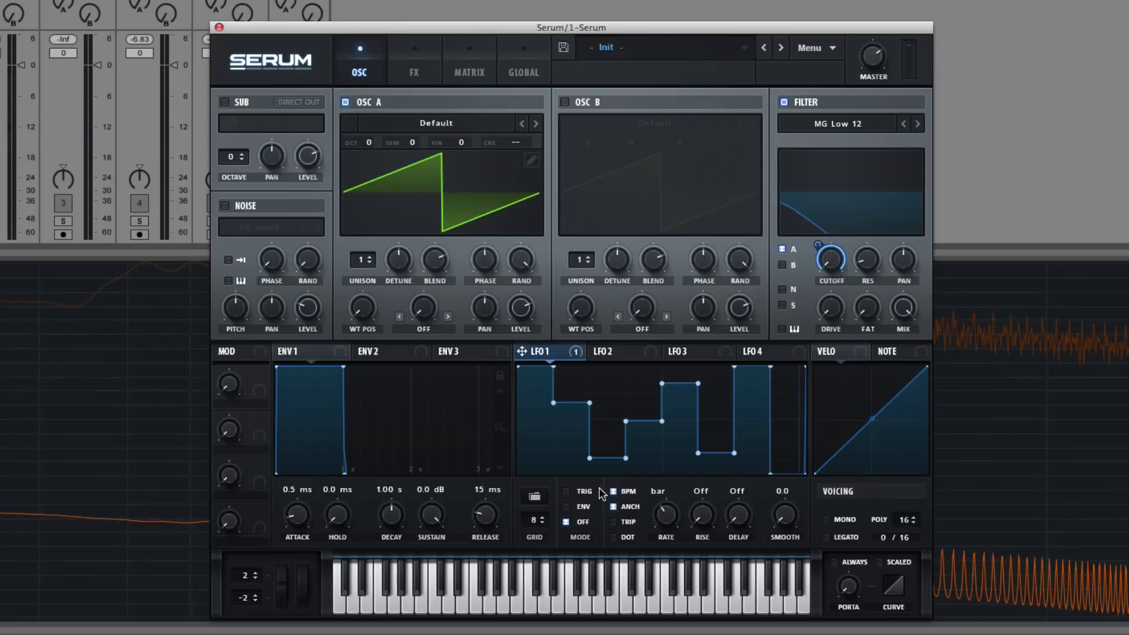
pyautogui.click(567, 506)
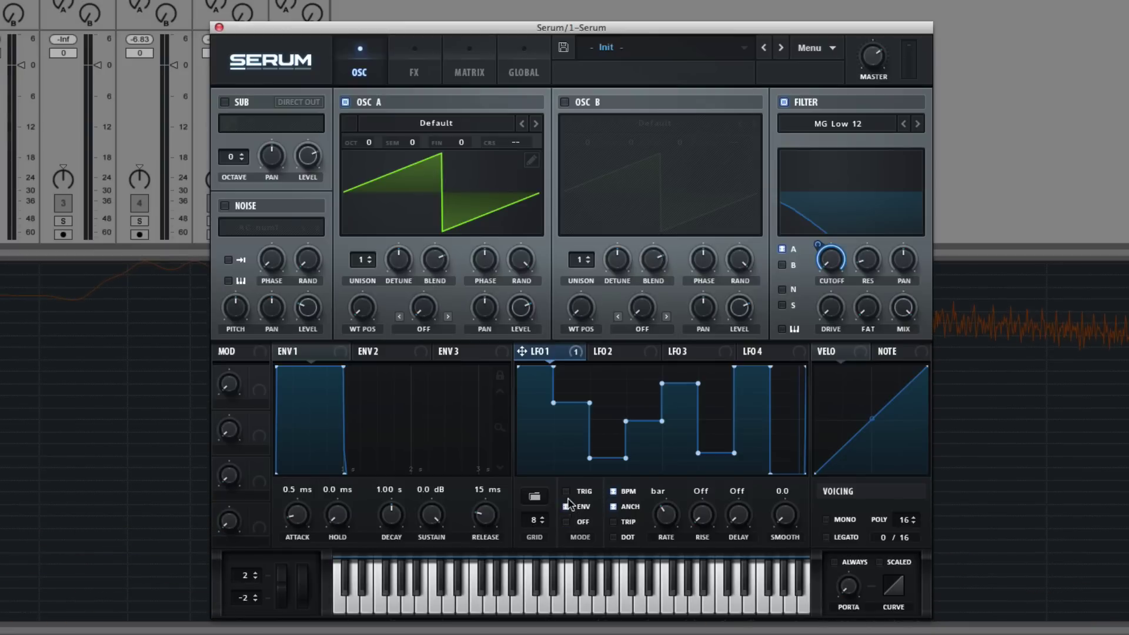
pyautogui.rightClick(519, 366)
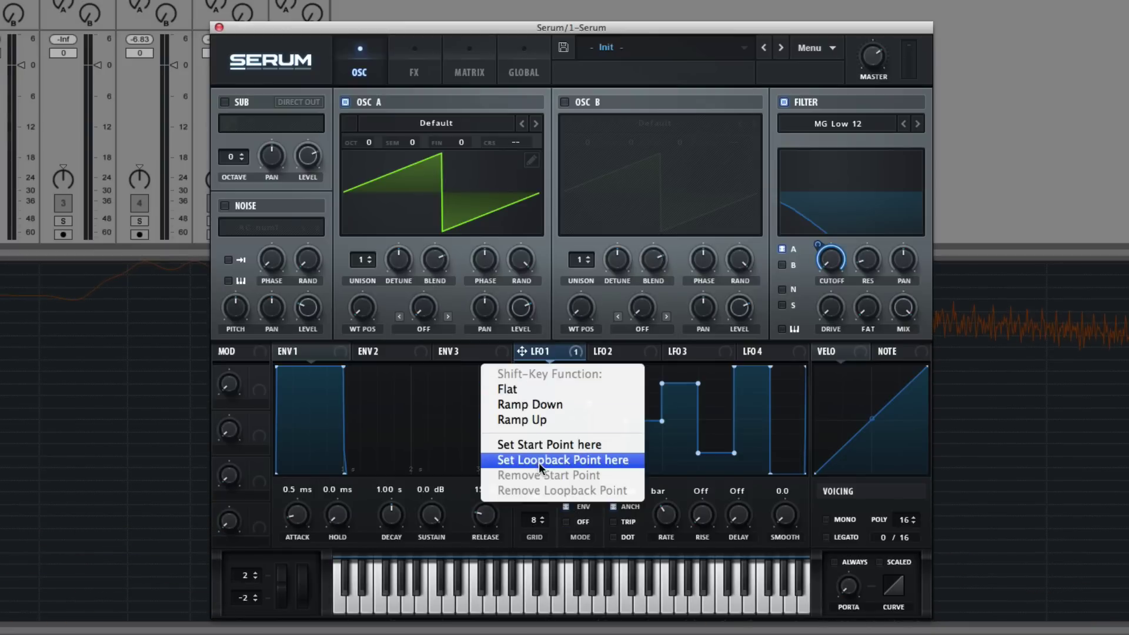
pyautogui.click(541, 447)
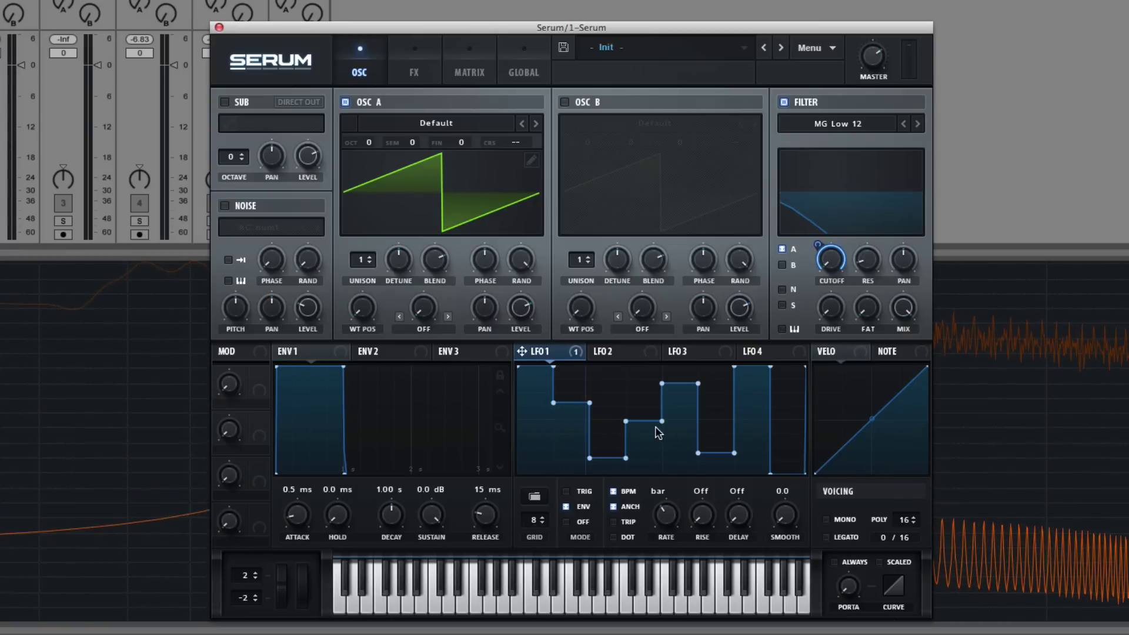
pyautogui.rightClick(626, 421)
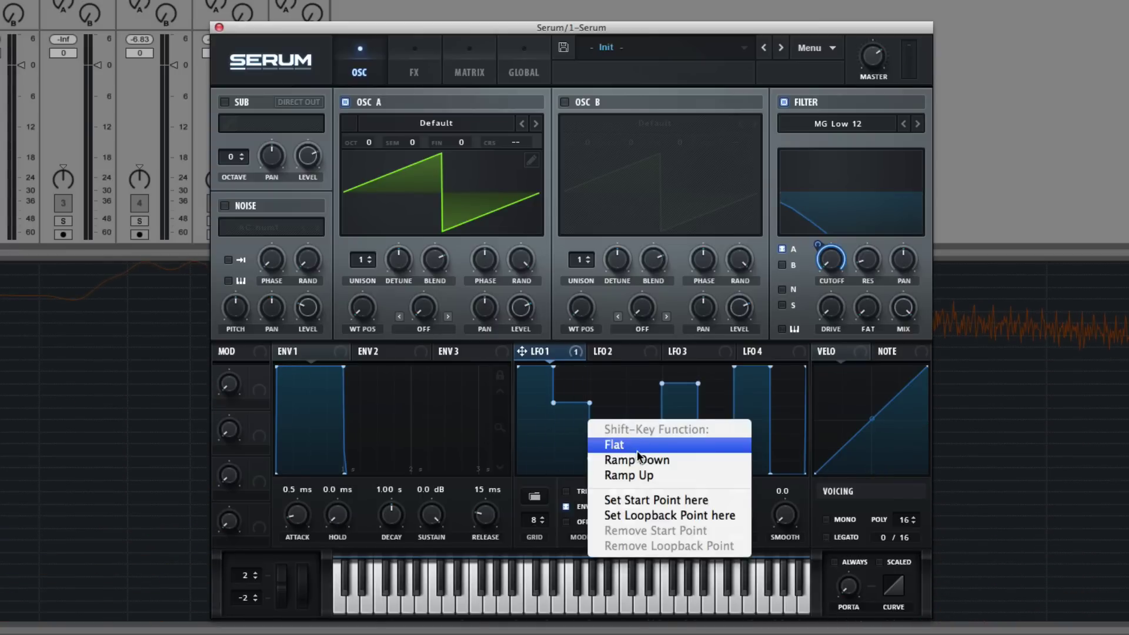
pyautogui.click(648, 499)
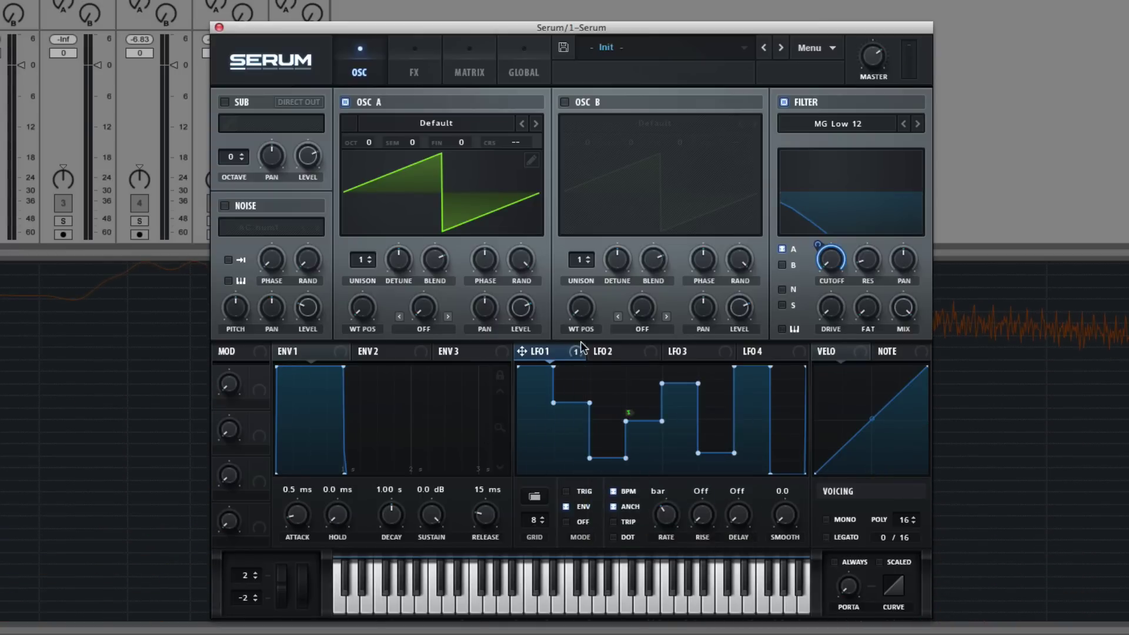
pyautogui.moveTo(582, 347)
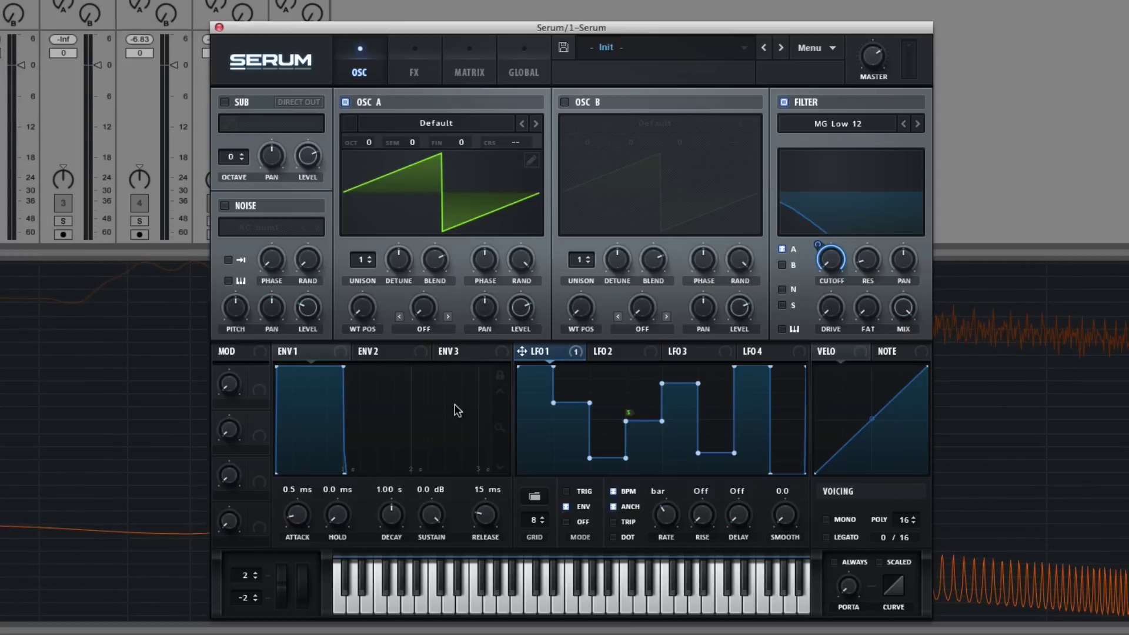
# Reposition LFO 1's start point and set a loopback point at the highest step's end
pyautogui.rightClick(520, 363)
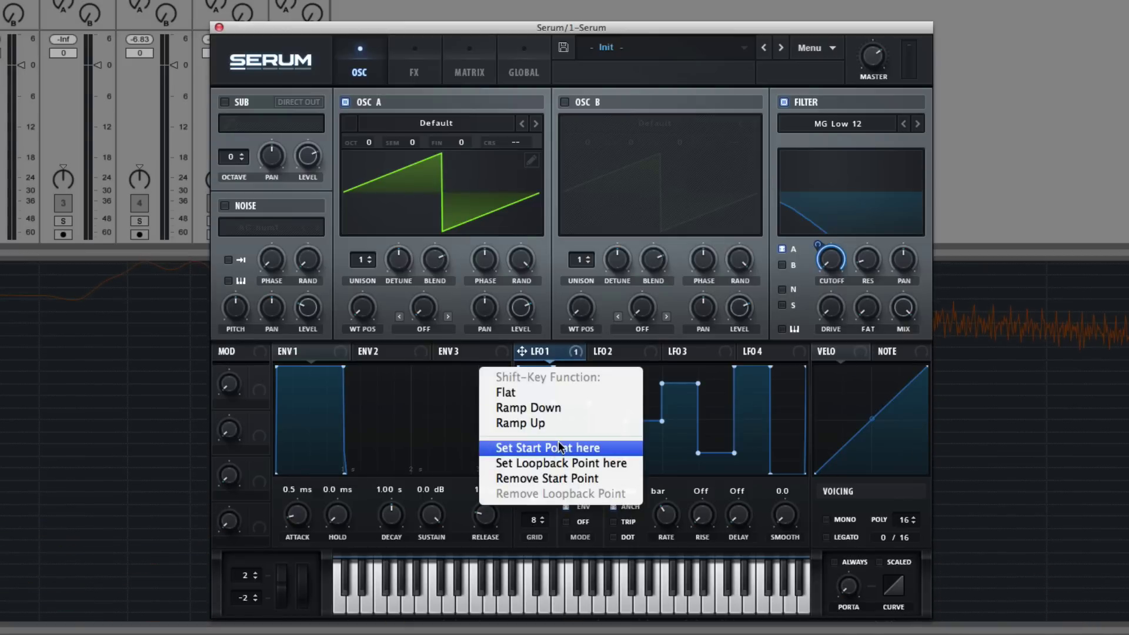
pyautogui.click(540, 448)
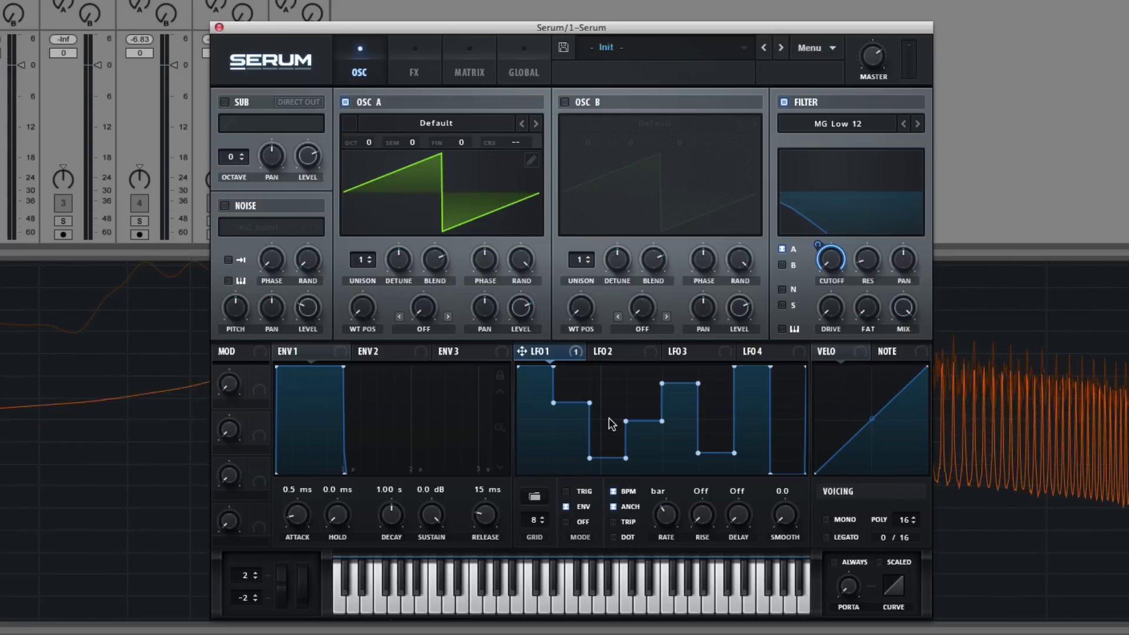
pyautogui.rightClick(699, 383)
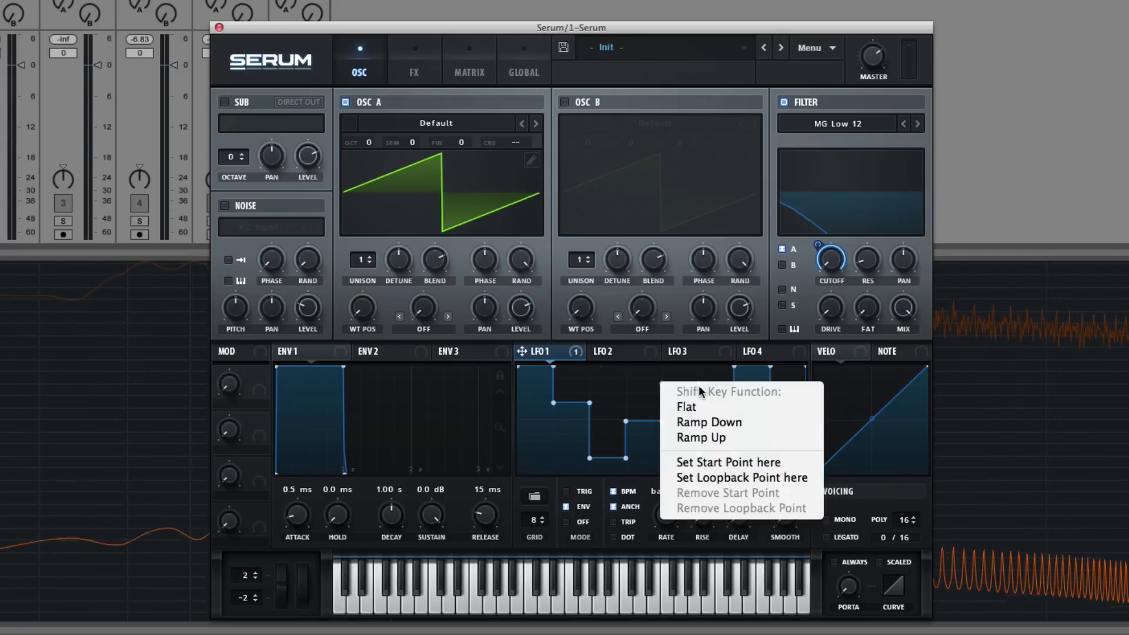
pyautogui.click(697, 477)
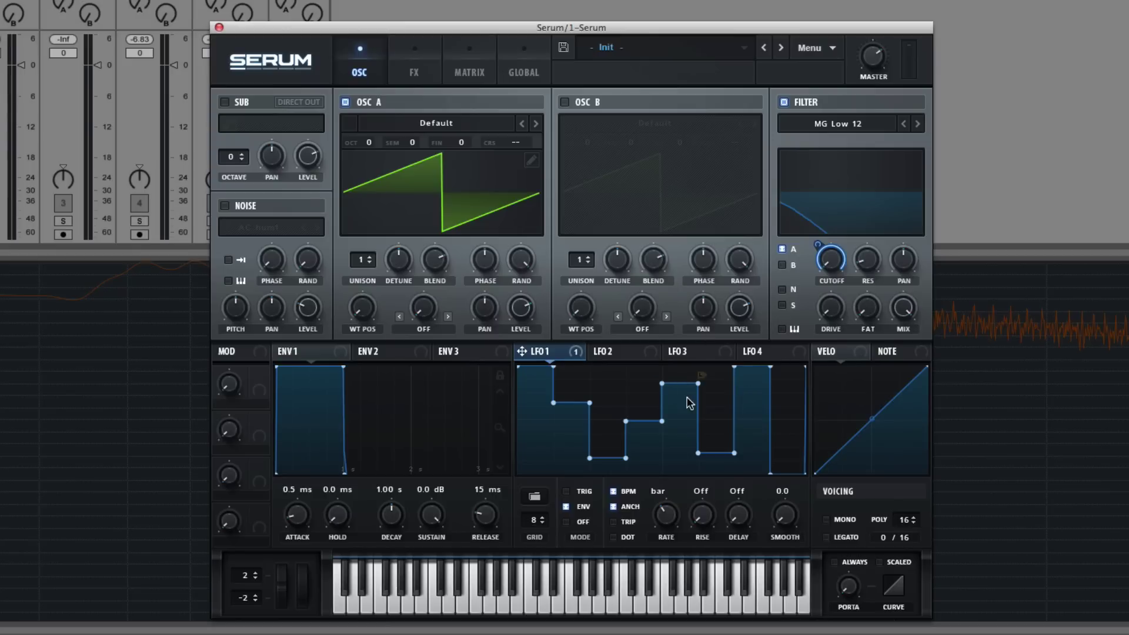
# Set LFO 1's start point on the second step's node
pyautogui.rightClick(591, 402)
pyautogui.click(637, 483)
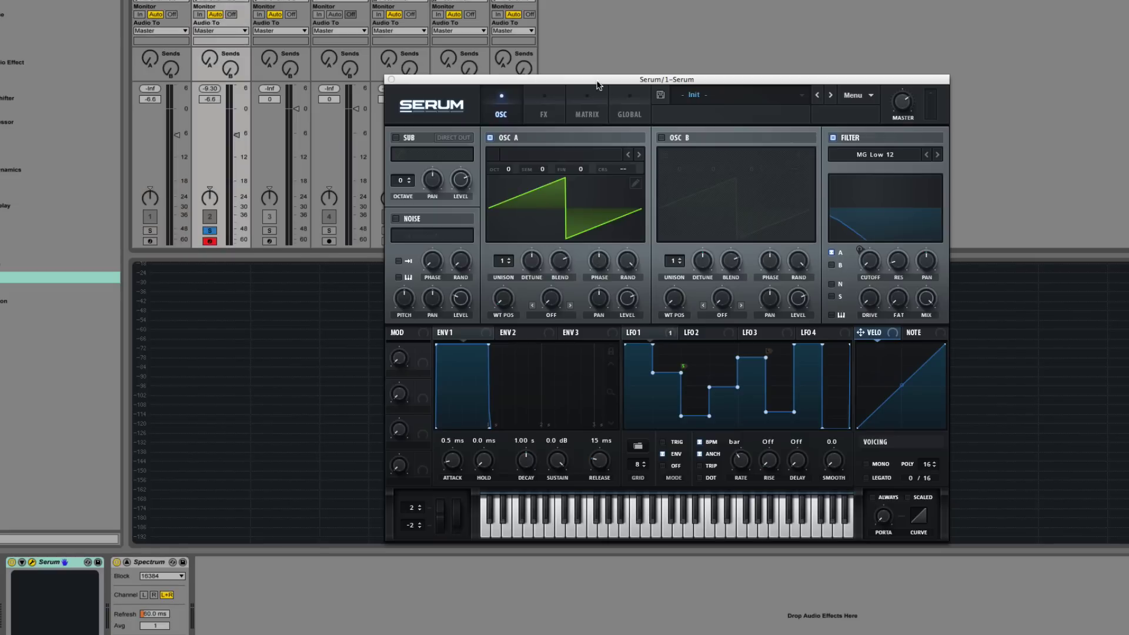
# Move Serum/1 to the left and Serum/2 to the right, side by side
pyautogui.moveTo(597, 85); pyautogui.dragTo(196, 92)
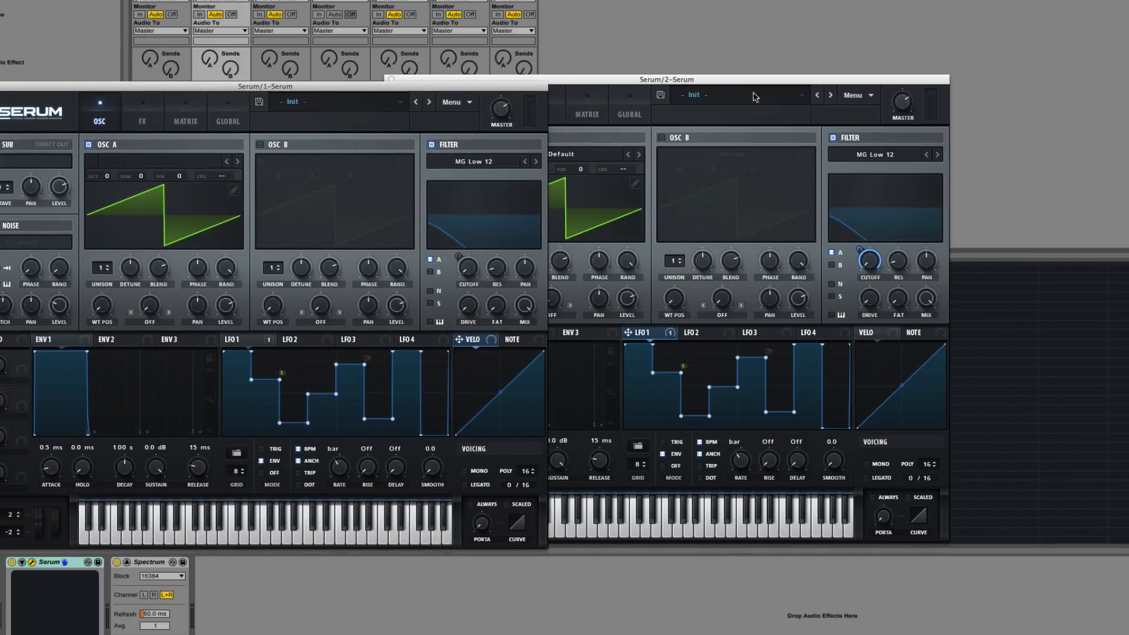
pyautogui.moveTo(732, 87); pyautogui.dragTo(896, 94)
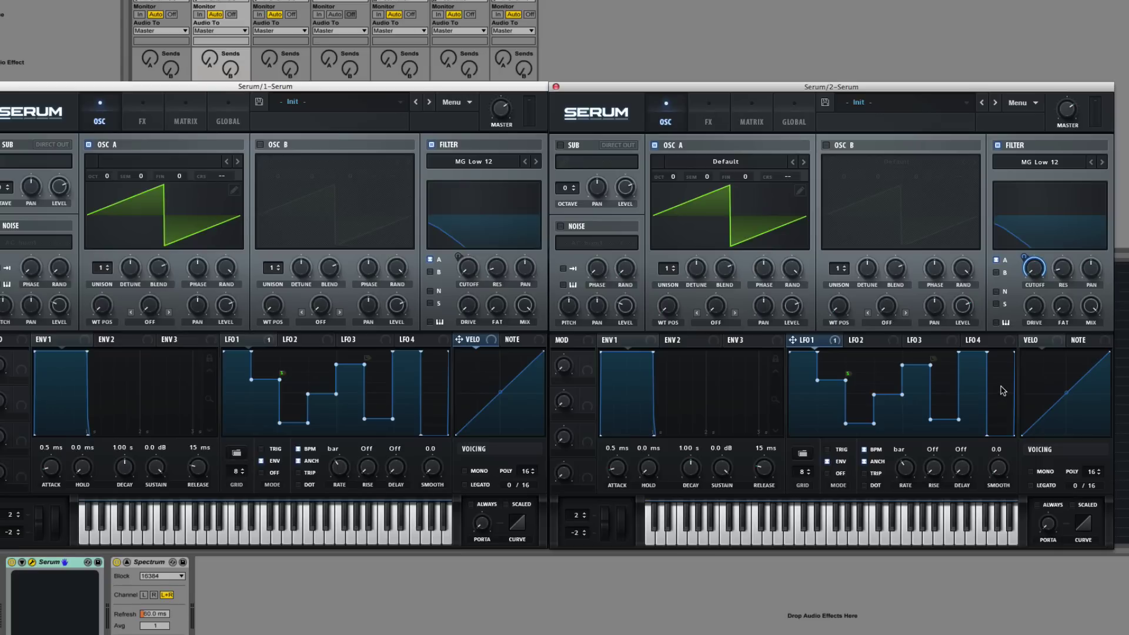
# Set a loopback point, then a start point, on Serum/2's LFO 1 shape
pyautogui.rightClick(847, 381)
pyautogui.click(886, 454)
pyautogui.rightClick(790, 355)
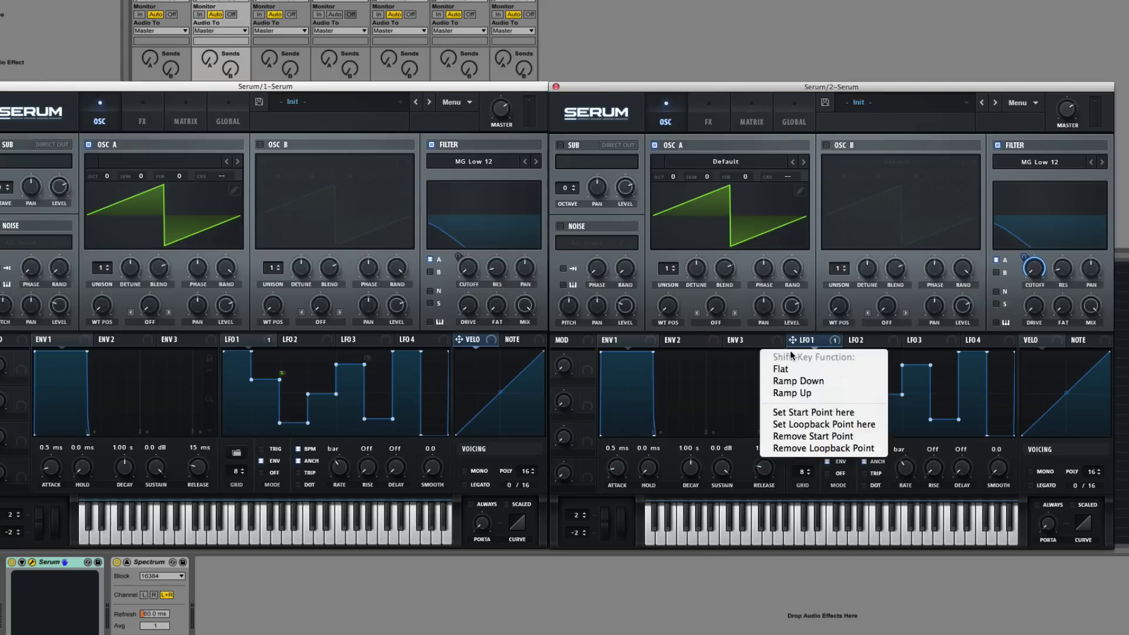
pyautogui.click(866, 413)
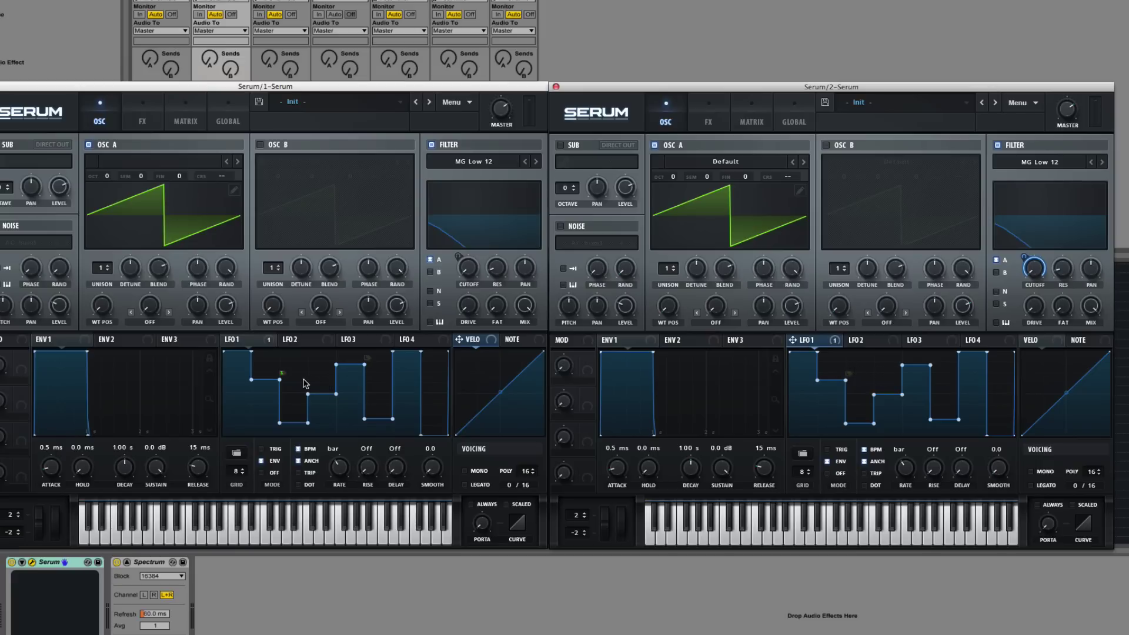
# In the left instance's LFO 1, stagger the early steps and drop the first to the bottom
pyautogui.moveTo(319, 382); pyautogui.dragTo(320, 353)
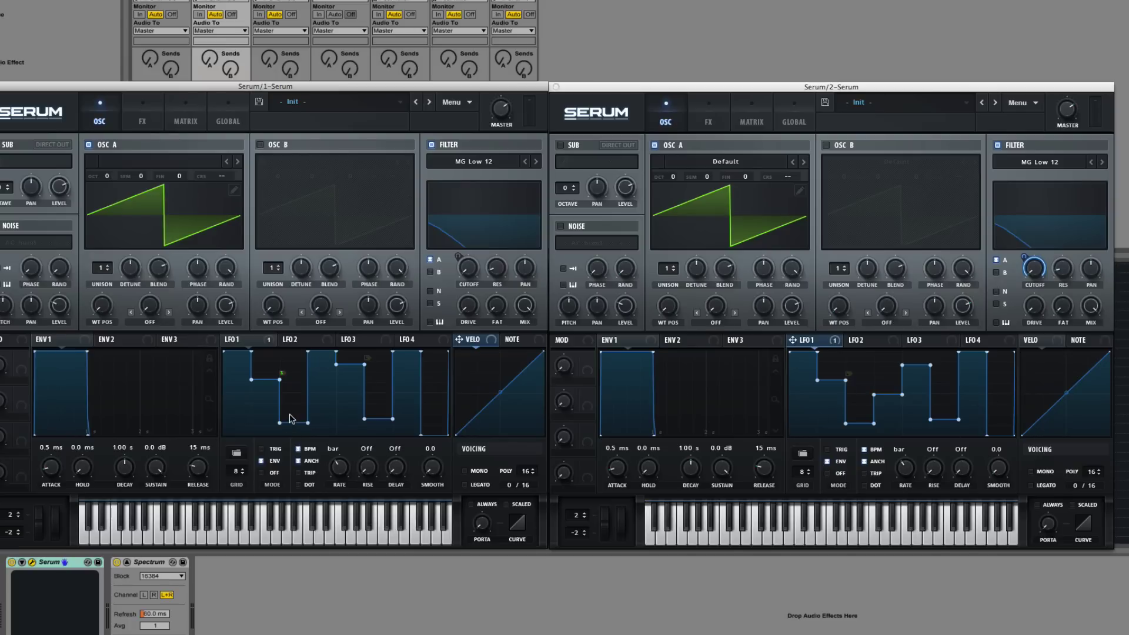
pyautogui.moveTo(290, 419); pyautogui.dragTo(288, 442)
pyautogui.moveTo(269, 368); pyautogui.dragTo(269, 346)
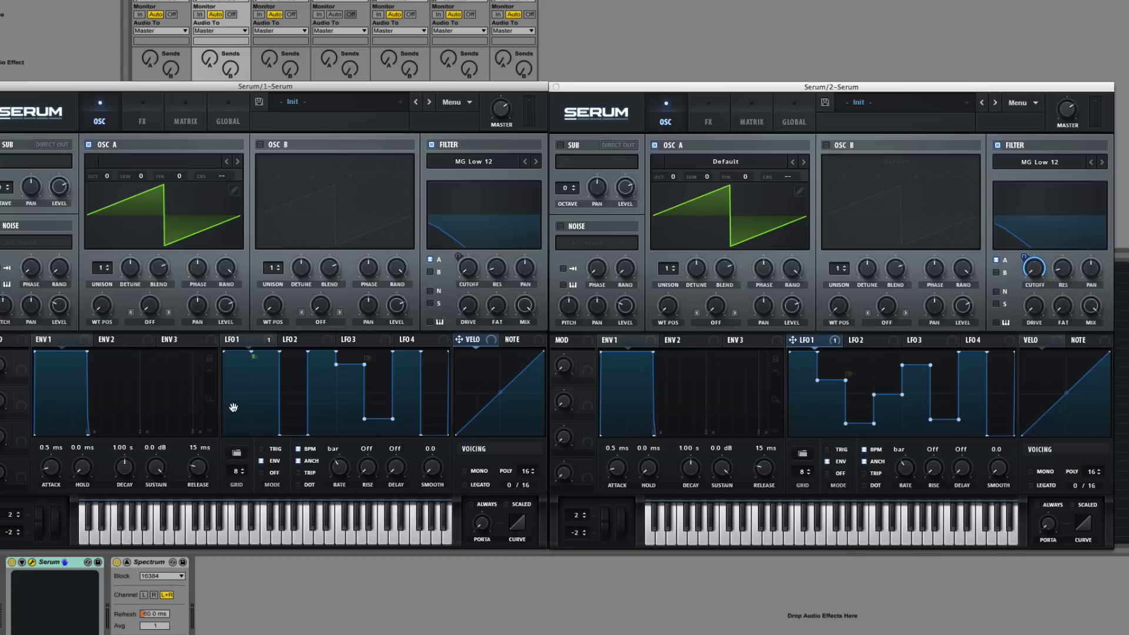
pyautogui.moveTo(231, 404); pyautogui.dragTo(238, 421)
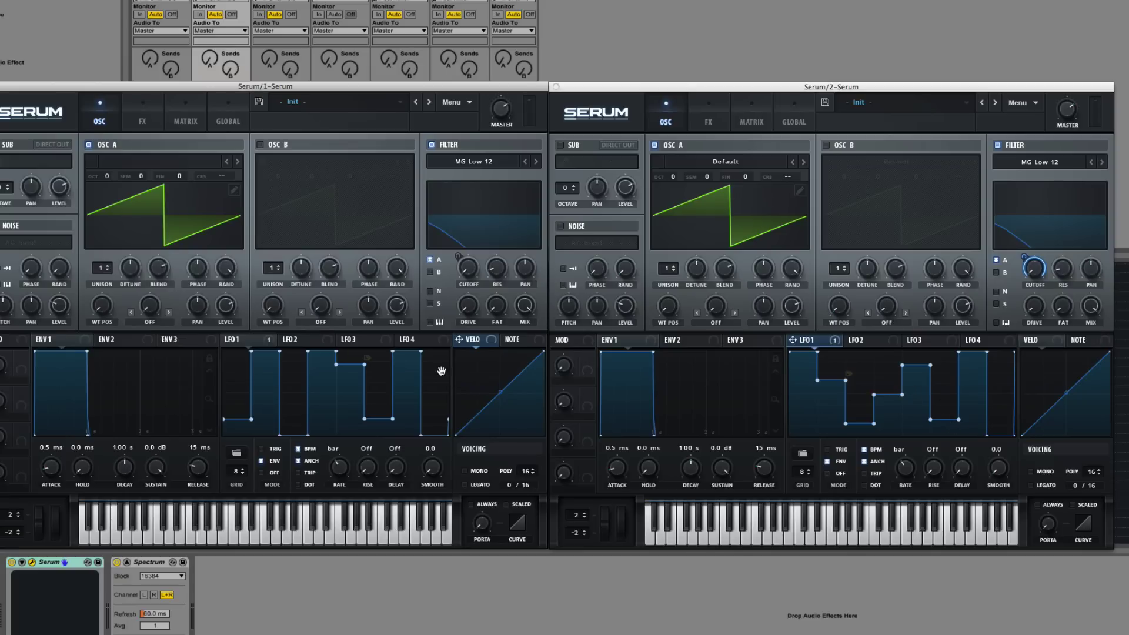
# Set the later LFO 1 steps to partial, middle levels
pyautogui.moveTo(437, 369); pyautogui.dragTo(436, 367)
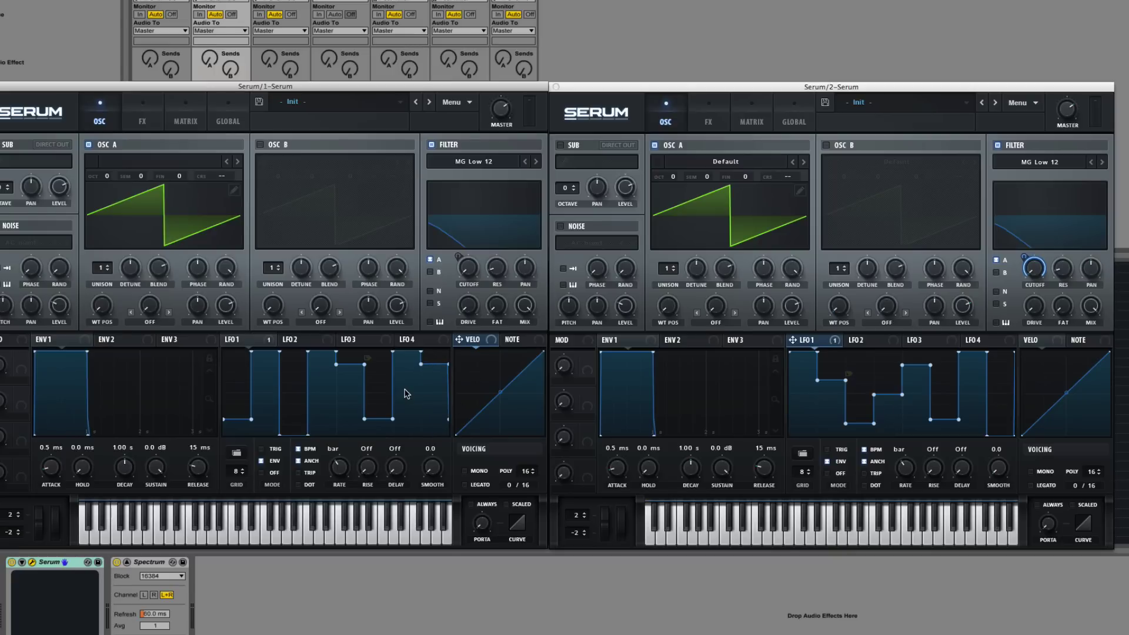
pyautogui.moveTo(404, 394); pyautogui.dragTo(406, 395)
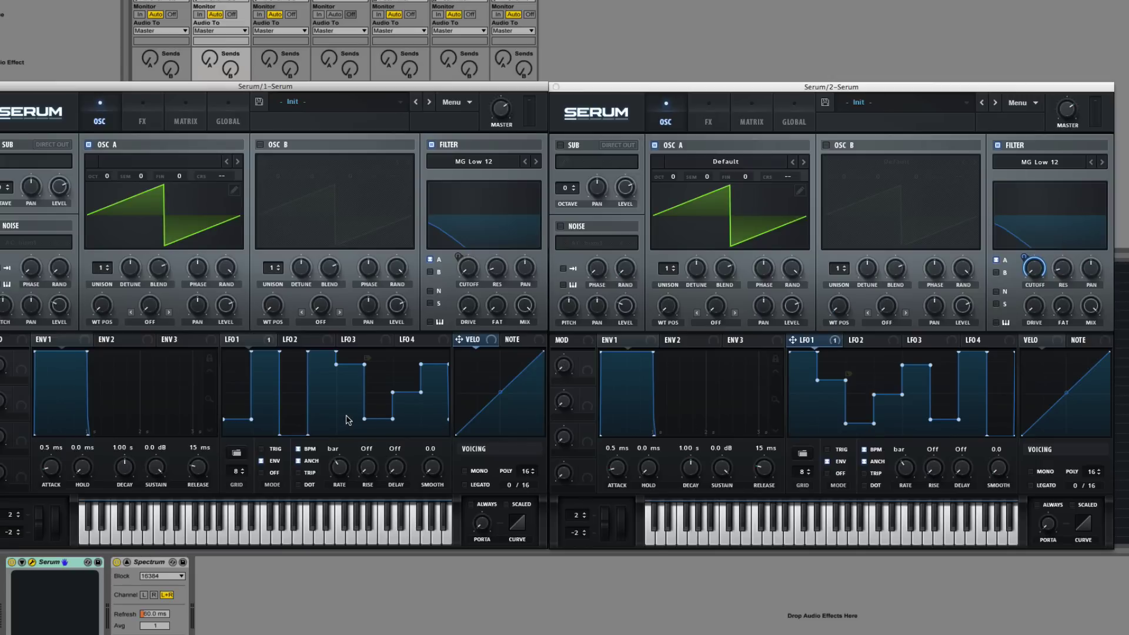
pyautogui.moveTo(347, 421); pyautogui.dragTo(350, 428)
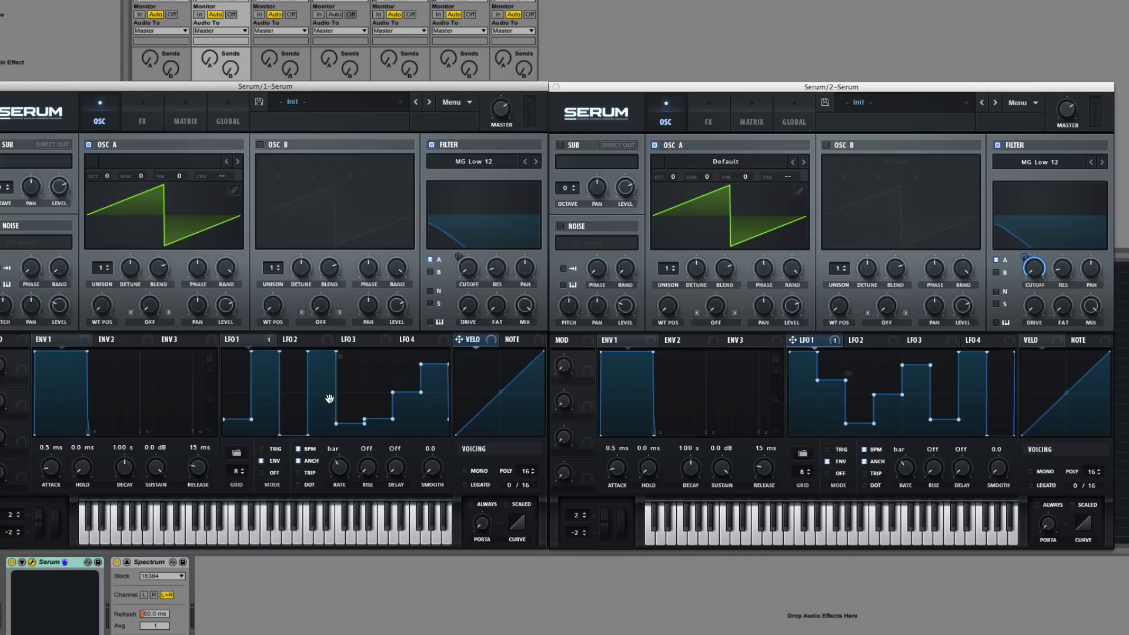
pyautogui.moveTo(353, 395); pyautogui.dragTo(352, 382)
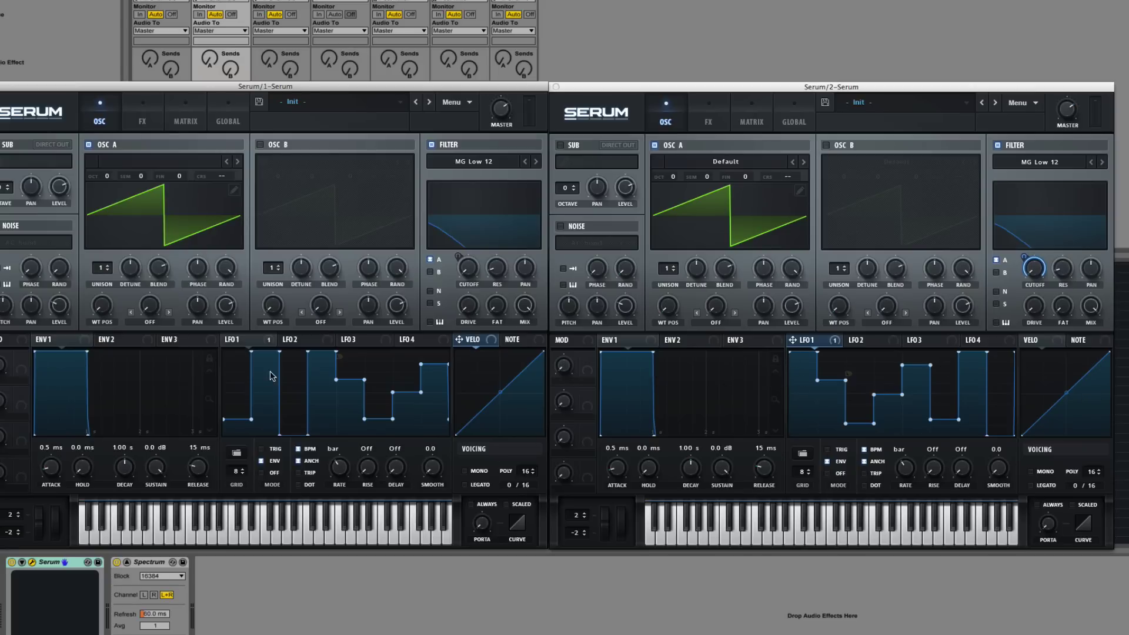
# Set a start point and a loopback point on the left LFO 1, nudging nodes level
pyautogui.rightClick(305, 355)
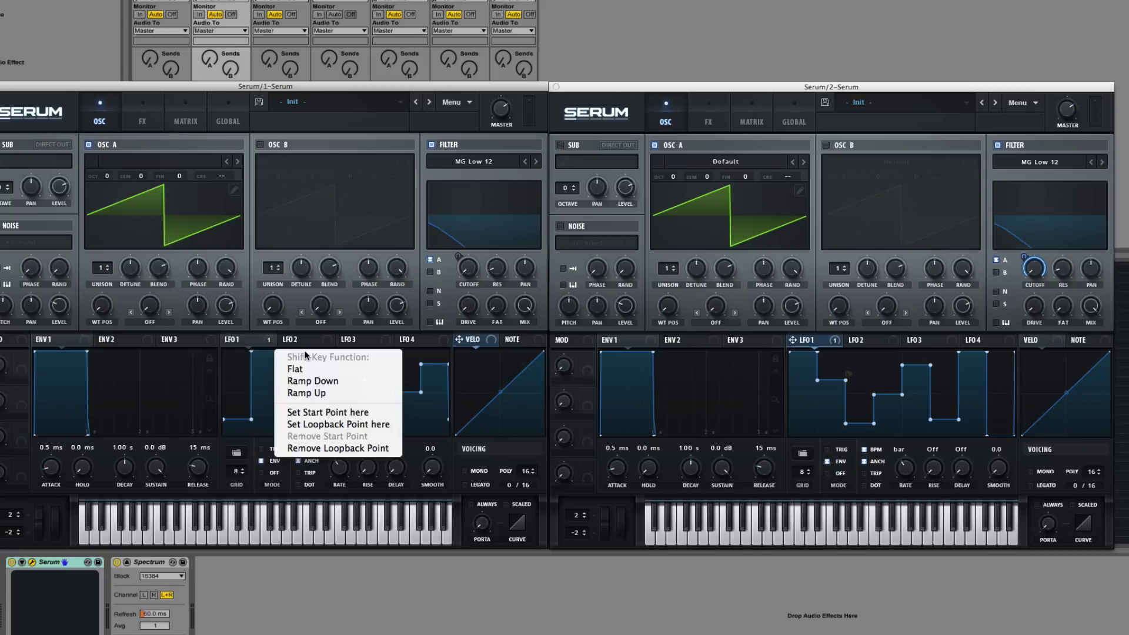
pyautogui.click(314, 413)
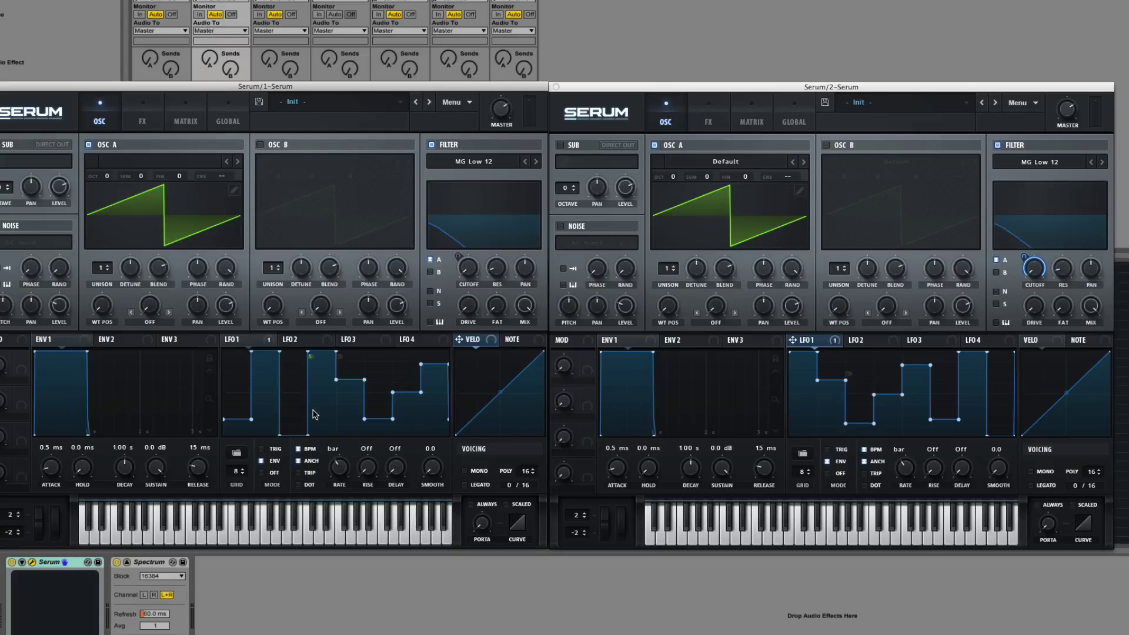
pyautogui.moveTo(364, 380); pyautogui.dragTo(363, 382)
pyautogui.rightClick(363, 385)
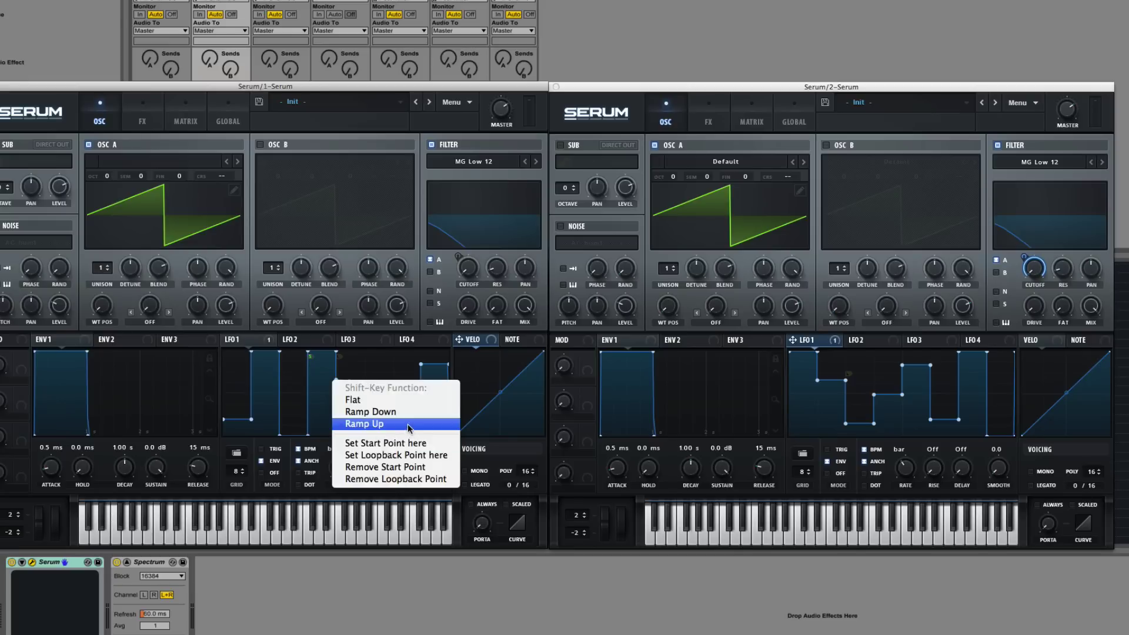
pyautogui.click(435, 455)
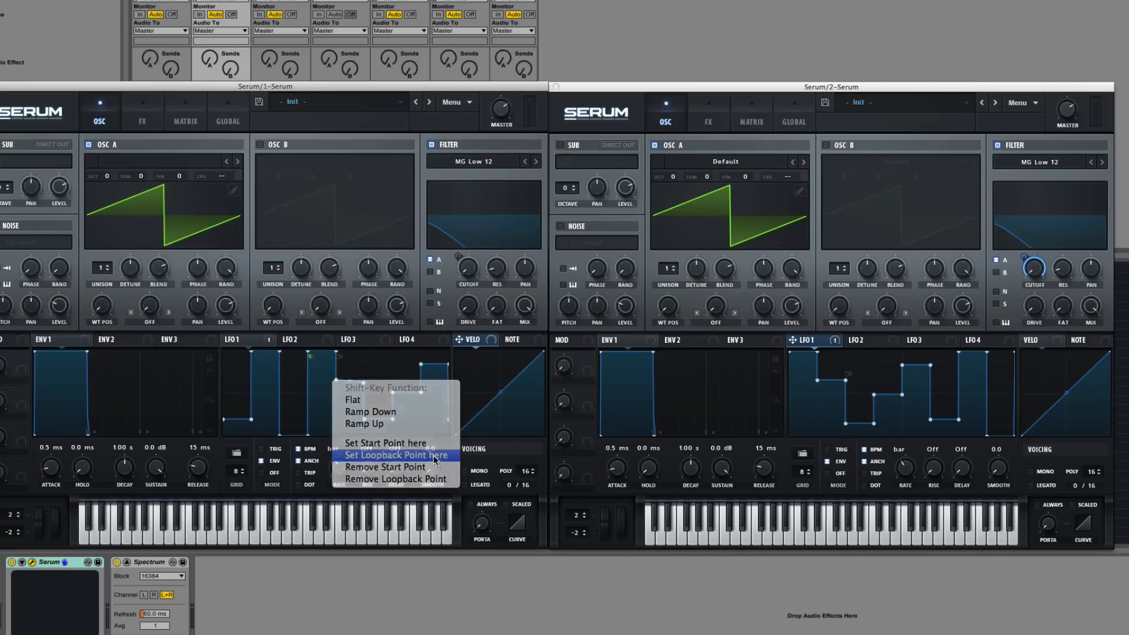
pyautogui.moveTo(337, 380); pyautogui.dragTo(333, 382)
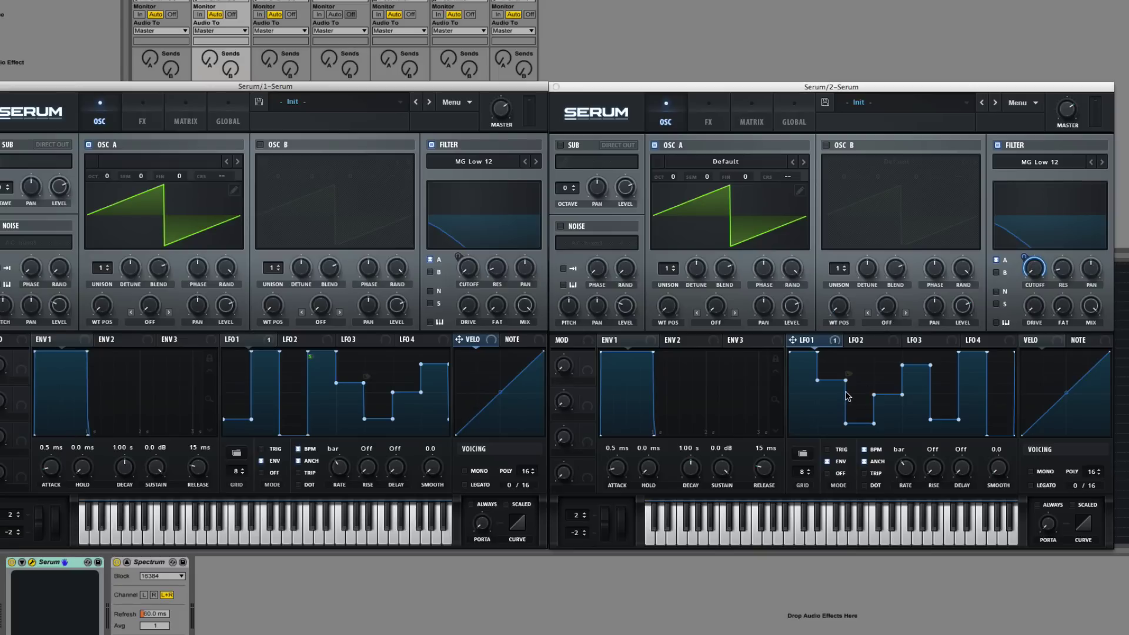
pyautogui.click(789, 353)
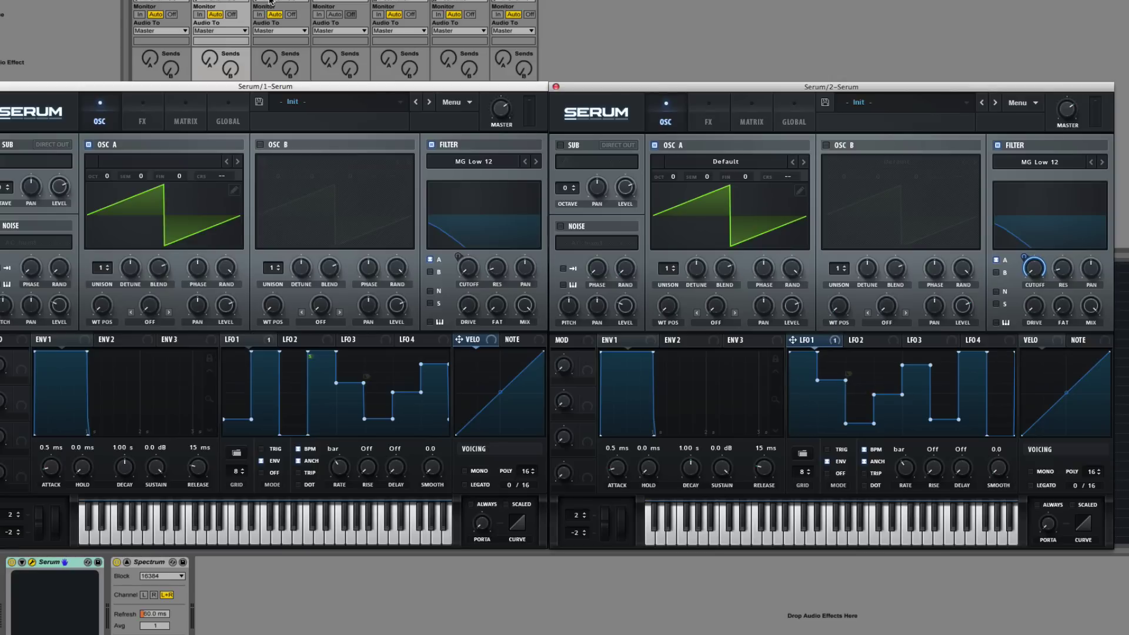
# Centre the Serum/1 window, arm and solo track 1, then bring the Serum/2 window forward
pyautogui.moveTo(269, 82); pyautogui.dragTo(563, 84)
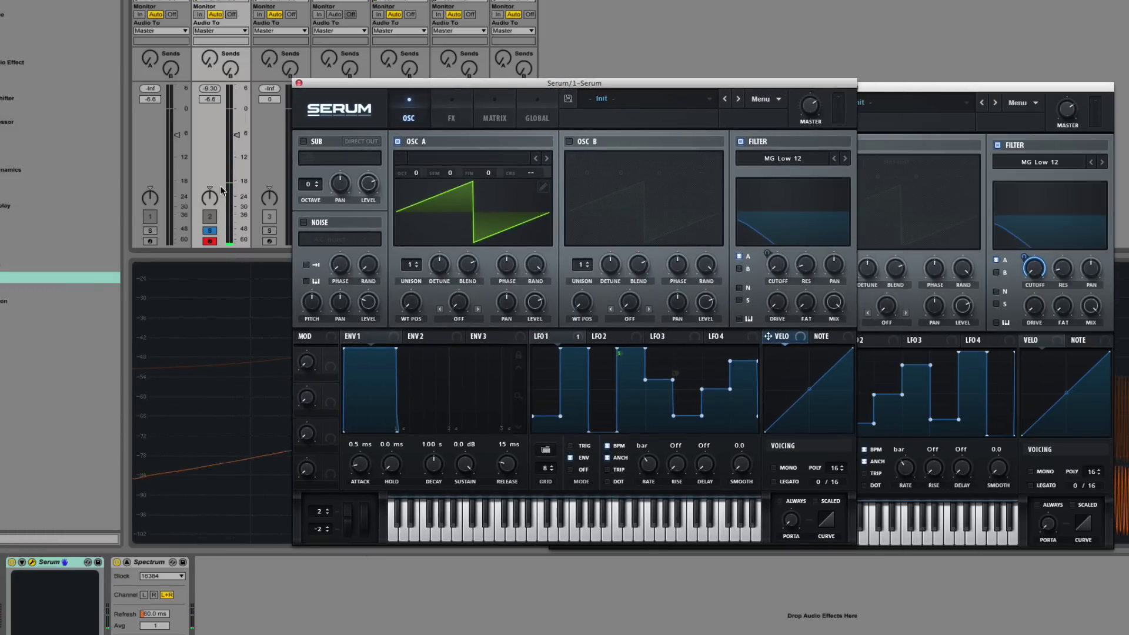
pyautogui.click(150, 241)
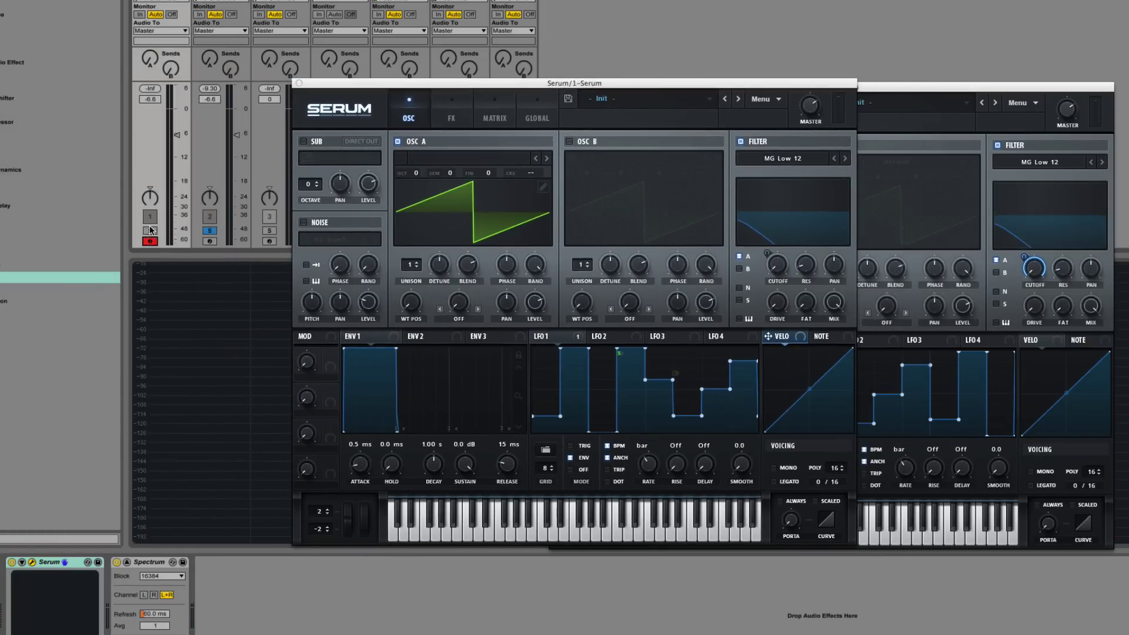
pyautogui.click(149, 230)
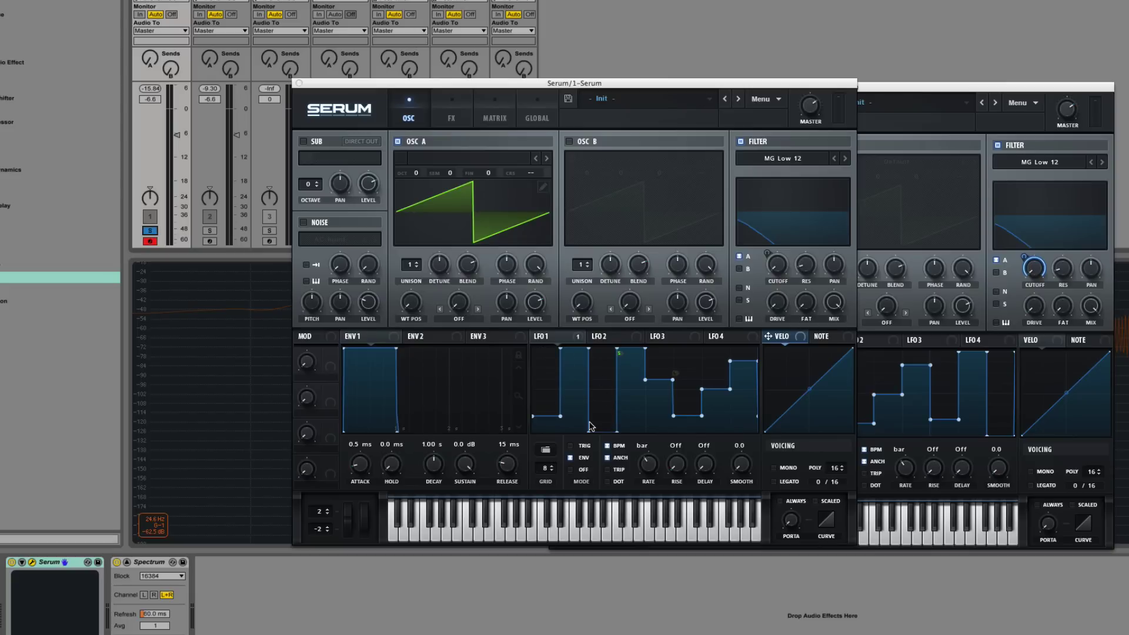
pyautogui.click(952, 89)
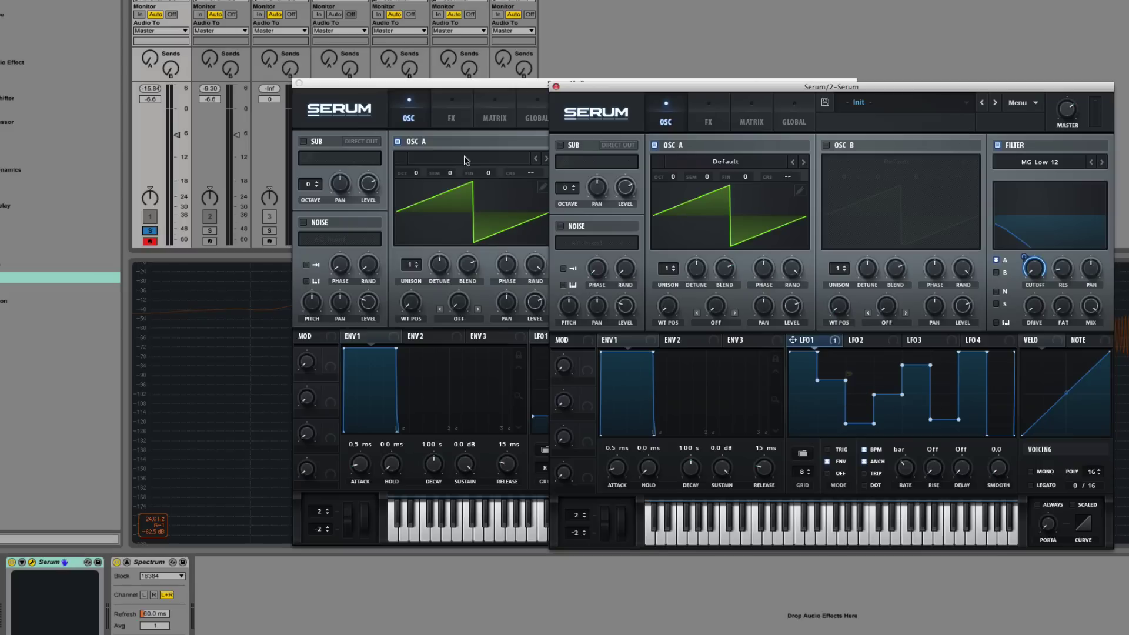
# With Serum/1 in front, move its LFO1 start point to three different steps in turn
pyautogui.click(493, 92)
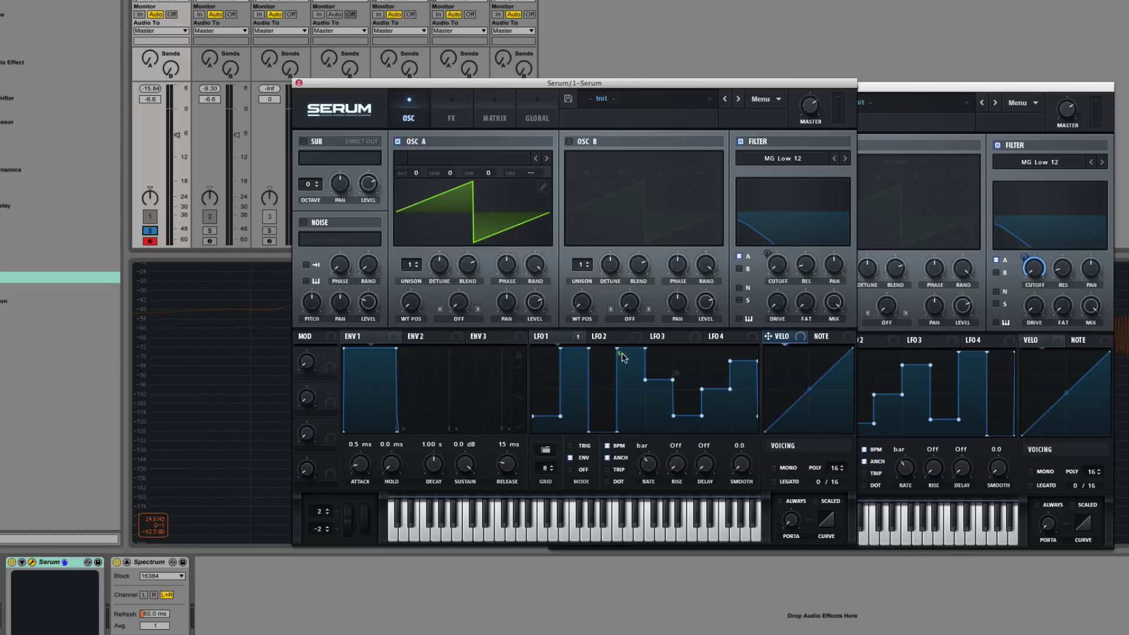
pyautogui.rightClick(757, 361)
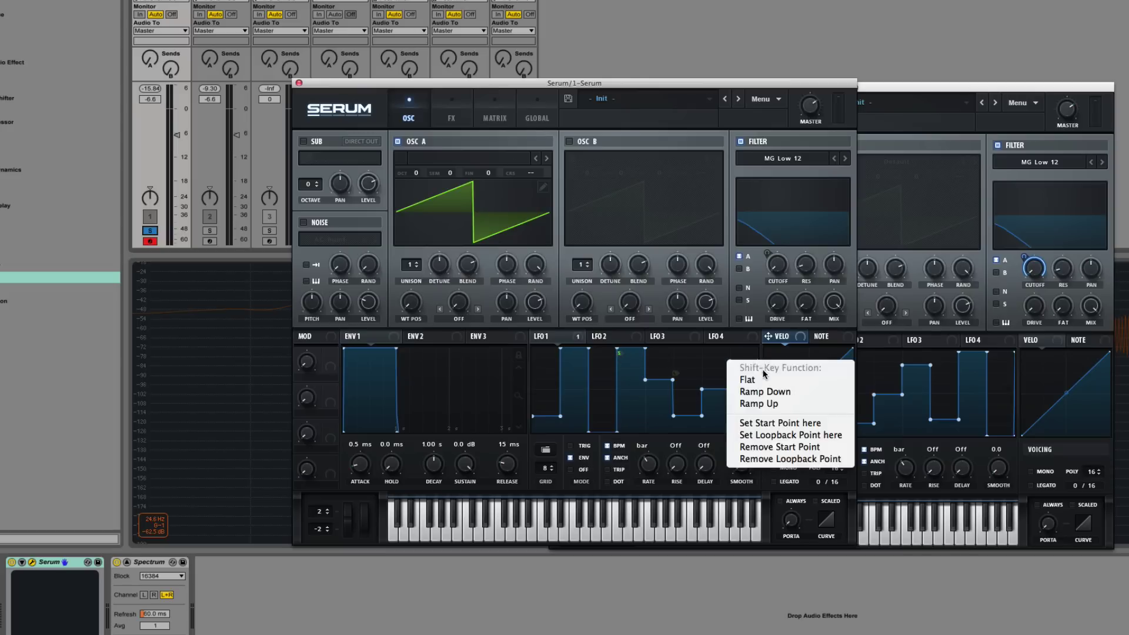
pyautogui.click(761, 423)
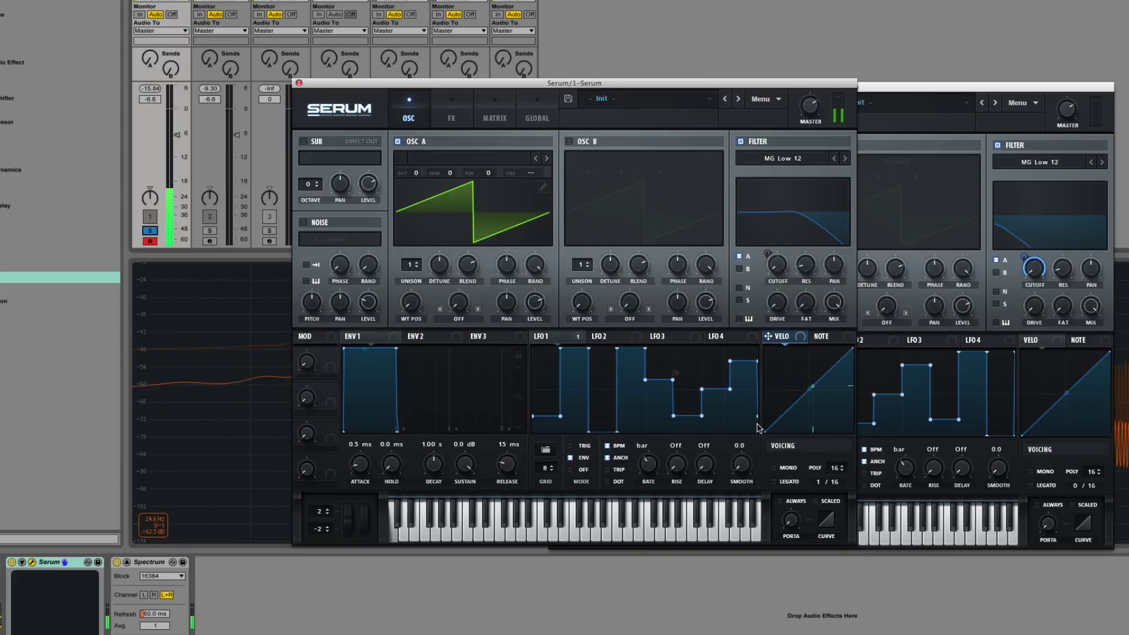
pyautogui.rightClick(759, 366)
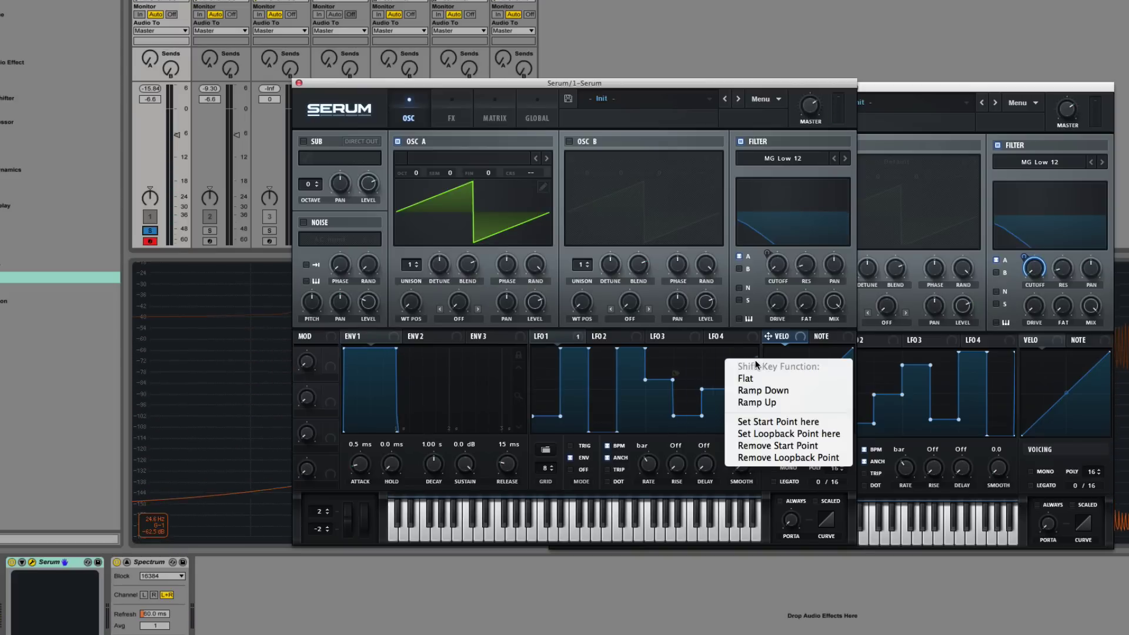
pyautogui.click(772, 422)
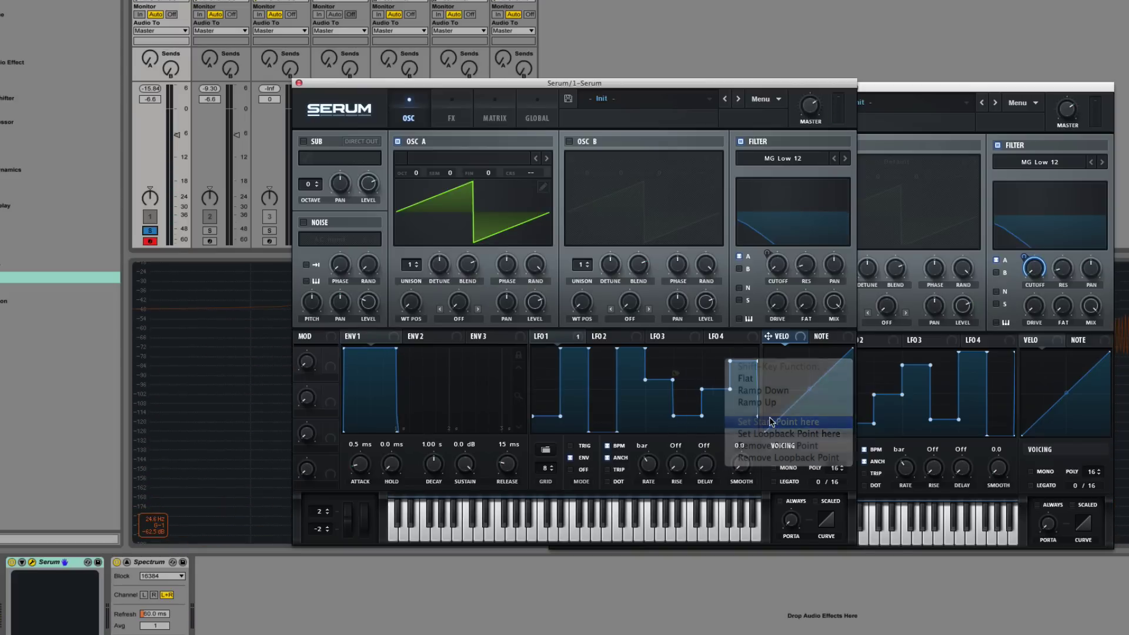
pyautogui.rightClick(561, 415)
pyautogui.click(532, 477)
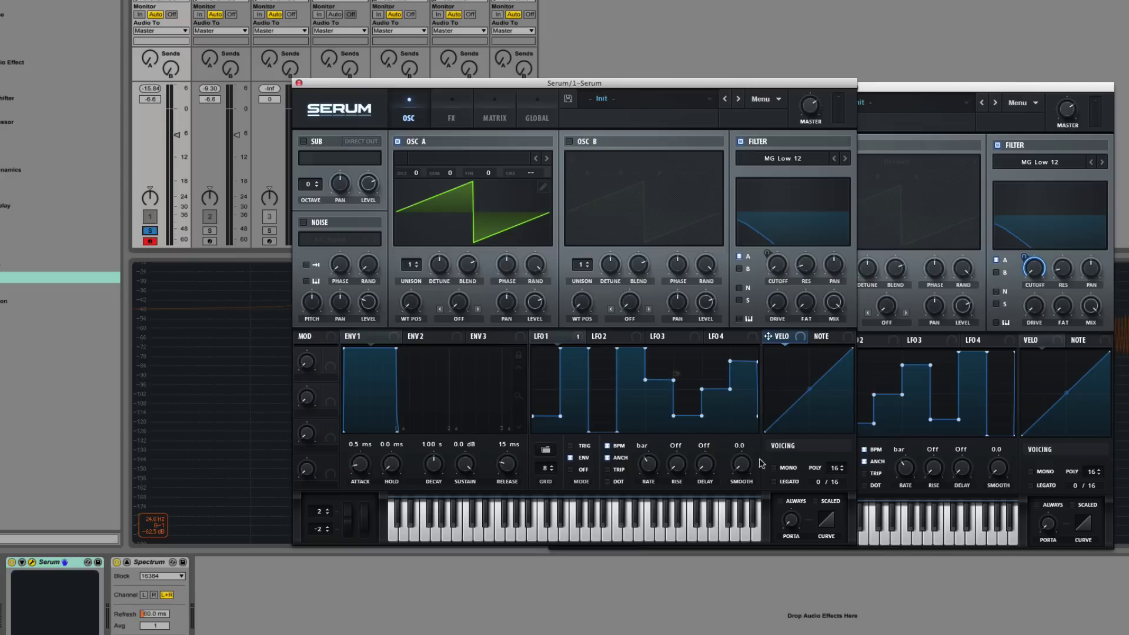
# Shift oscillator A's saw phase five times in Table Edit, turning it into a rising ramp
pyautogui.click(540, 180)
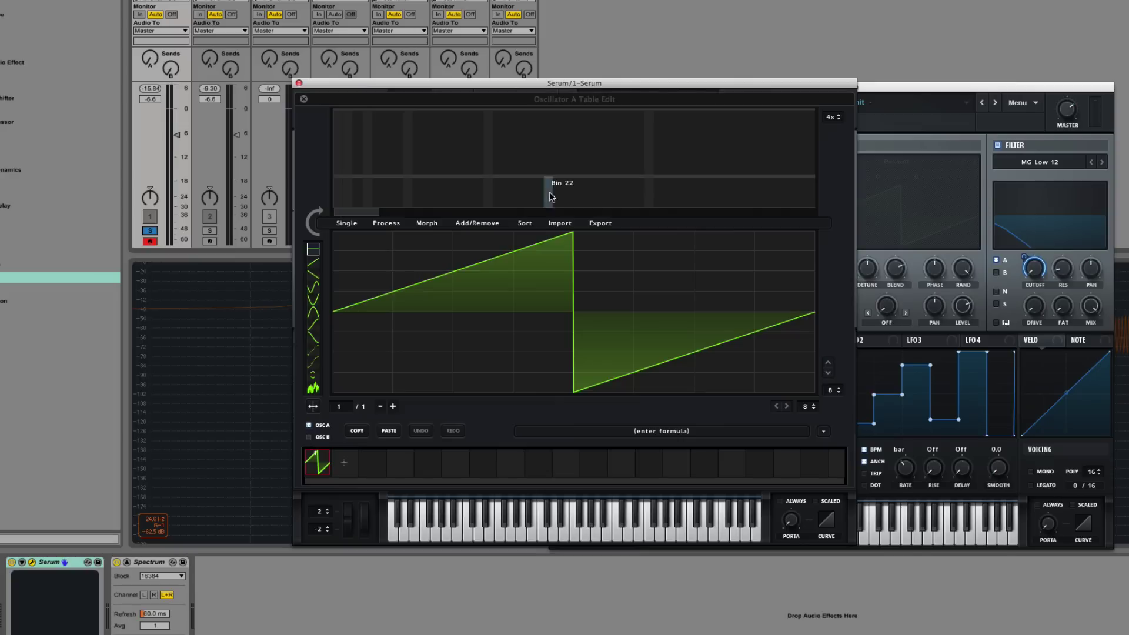
pyautogui.click(788, 405)
pyautogui.click(787, 406)
pyautogui.click(787, 405)
pyautogui.click(777, 406)
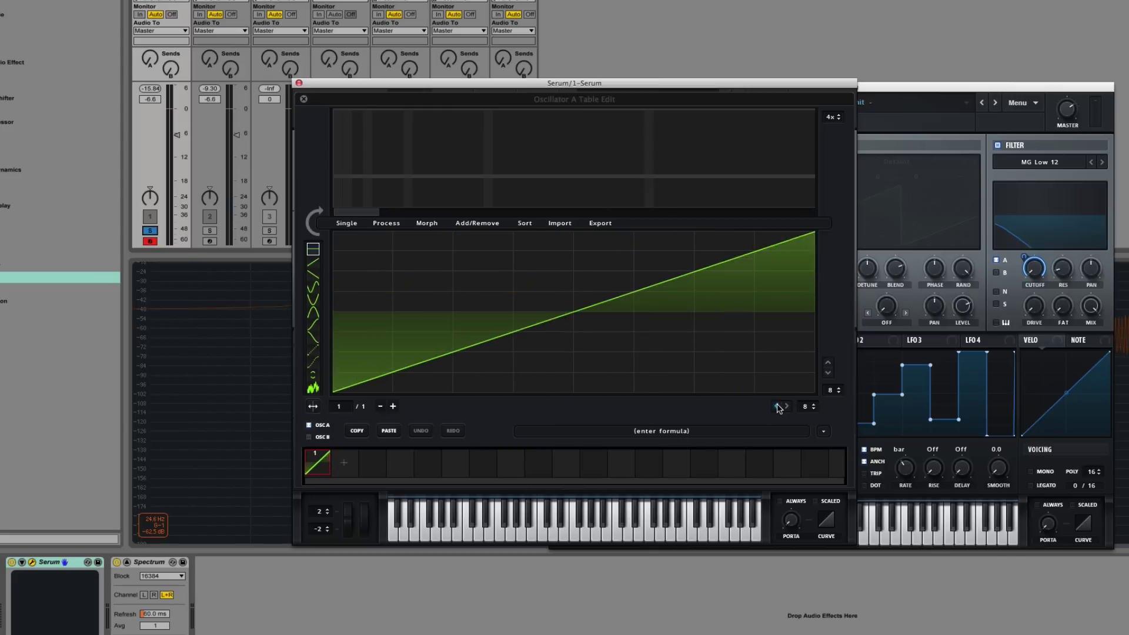
pyautogui.click(777, 406)
pyautogui.click(303, 98)
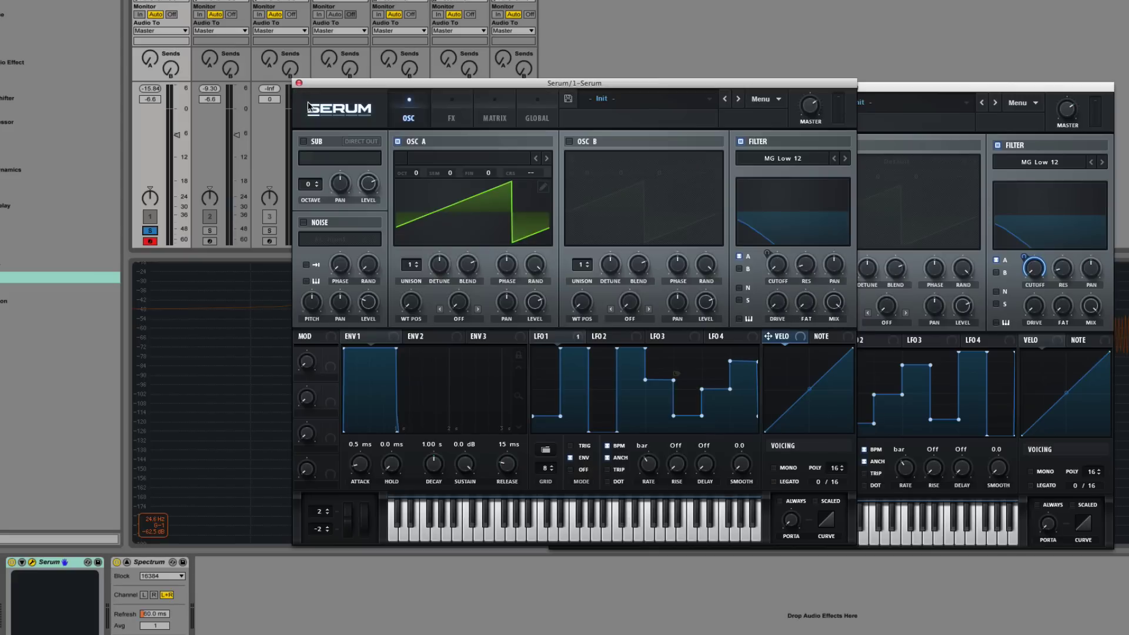